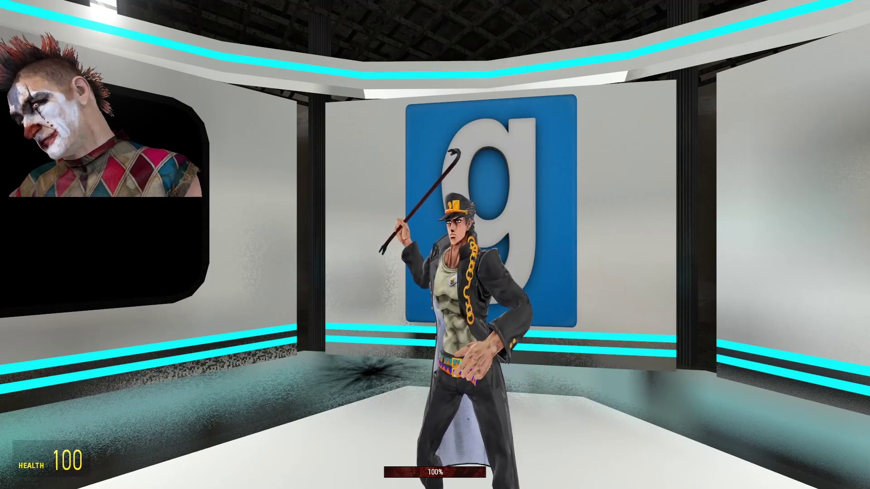
Swing the crowbar three times, holster it, then draw it again.
{"action": "left_click", "coordinate": [435, 245]}
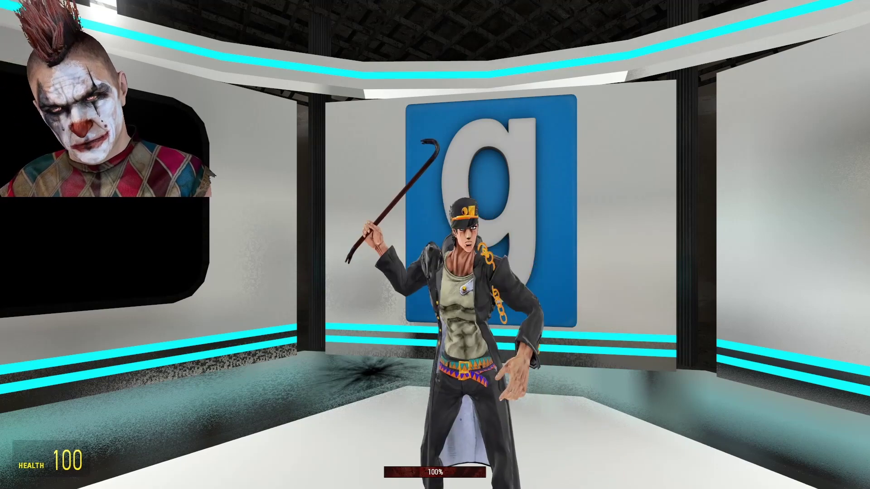
{"action": "left_click", "coordinate": [435, 244]}
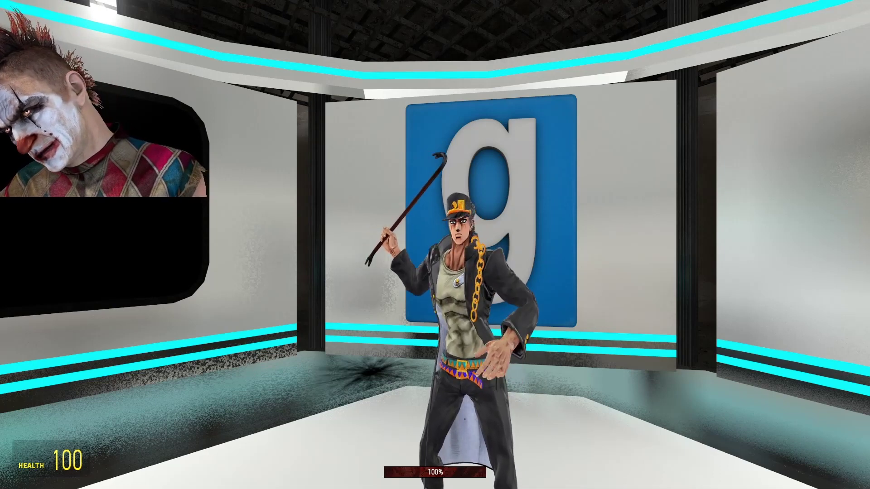
{"action": "left_click", "coordinate": [435, 244]}
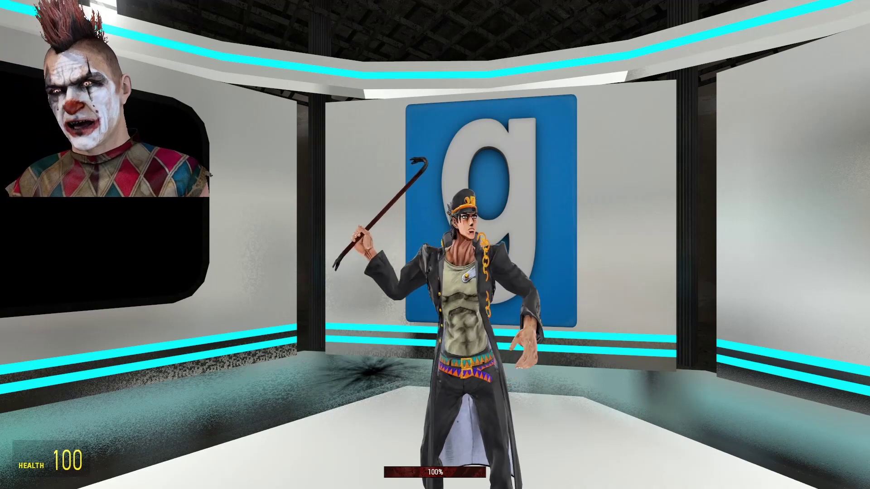
{"action": "key", "text": "a"}
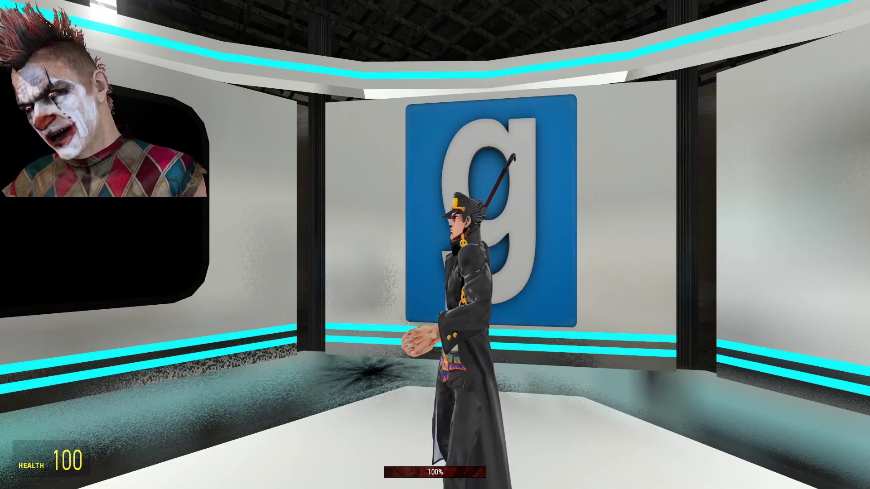
{"action": "left_click", "coordinate": [436, 244]}
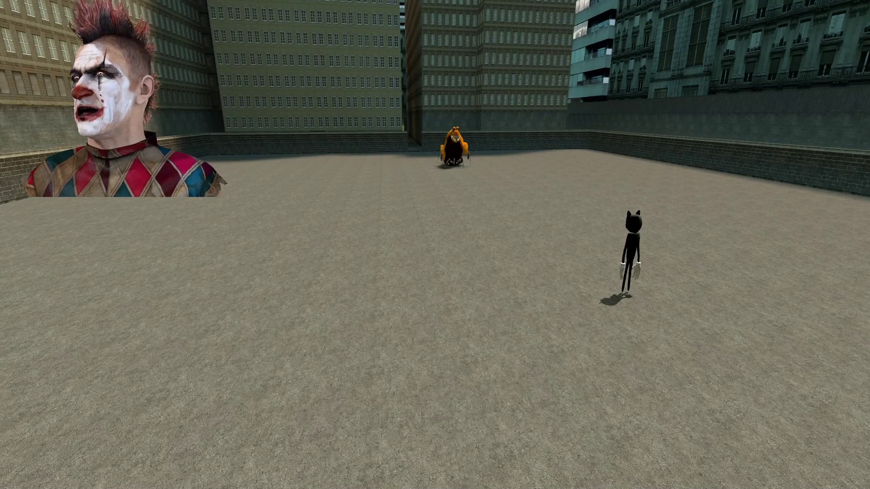
Check the NPC spawn list options, then close it over the empty rooftop.
{"action": "key", "text": "q"}
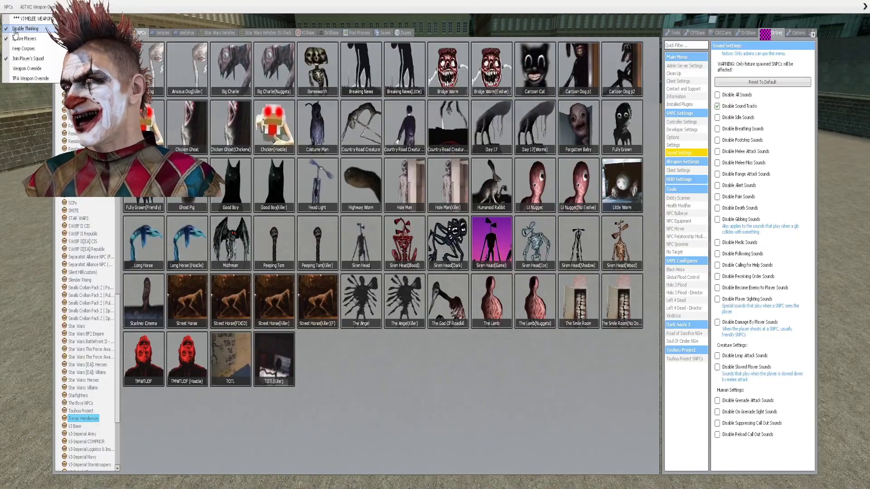
{"action": "key", "text": "q"}
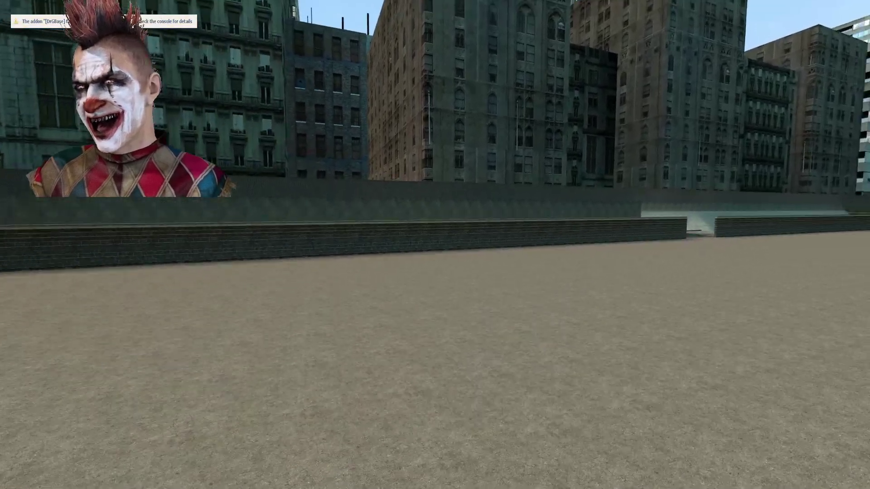
Freeze NPC thinking, spawn several Gorefields on the rooftop, then unfreeze them.
{"action": "key", "text": "q"}
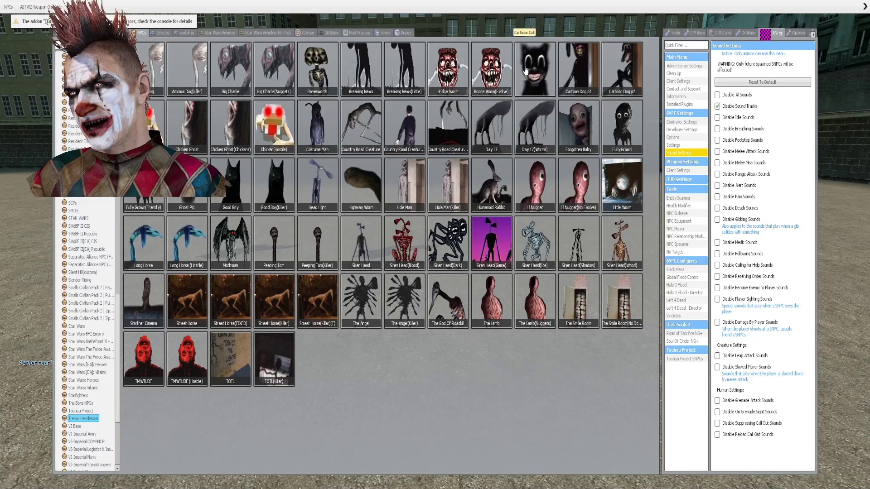
{"action": "key", "text": "q"}
{"action": "key", "text": "q"}
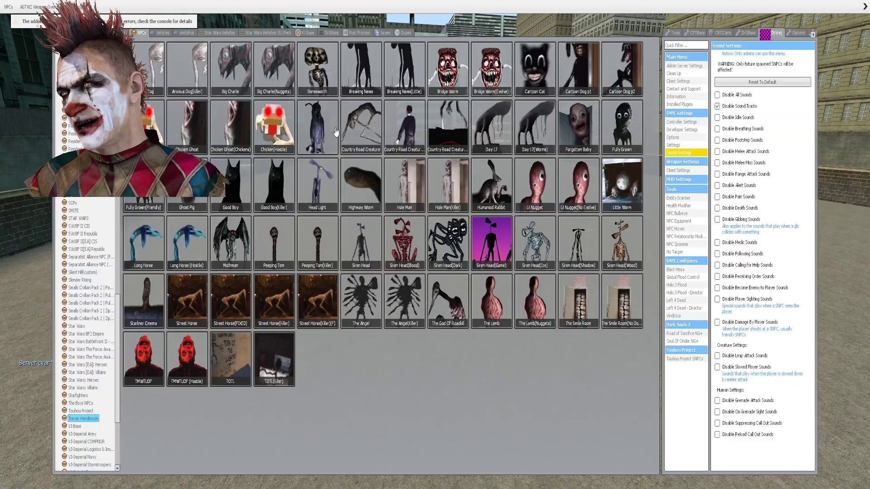
{"action": "scroll", "coordinate": [85, 306], "scroll_direction": "up", "scroll_amount": 3}
{"action": "scroll", "coordinate": [85, 306], "scroll_direction": "up", "scroll_amount": 3}
{"action": "scroll", "coordinate": [85, 306], "scroll_direction": "up", "scroll_amount": 3}
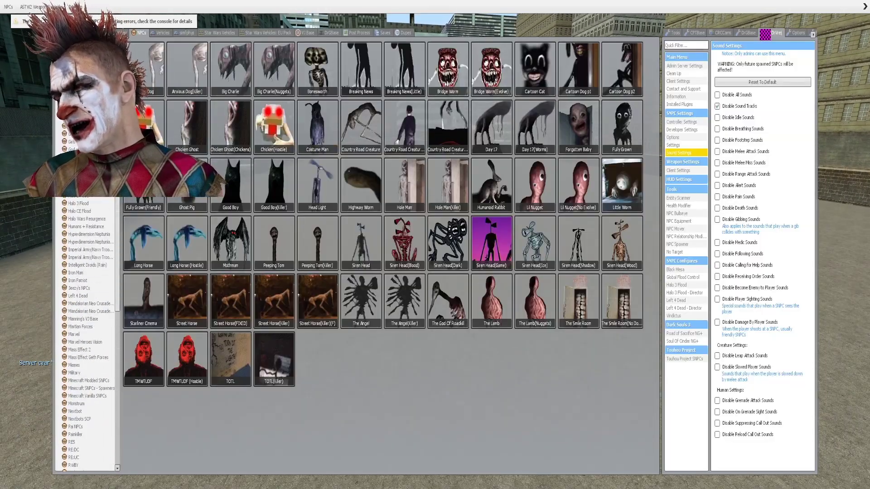
{"action": "key", "text": "q"}
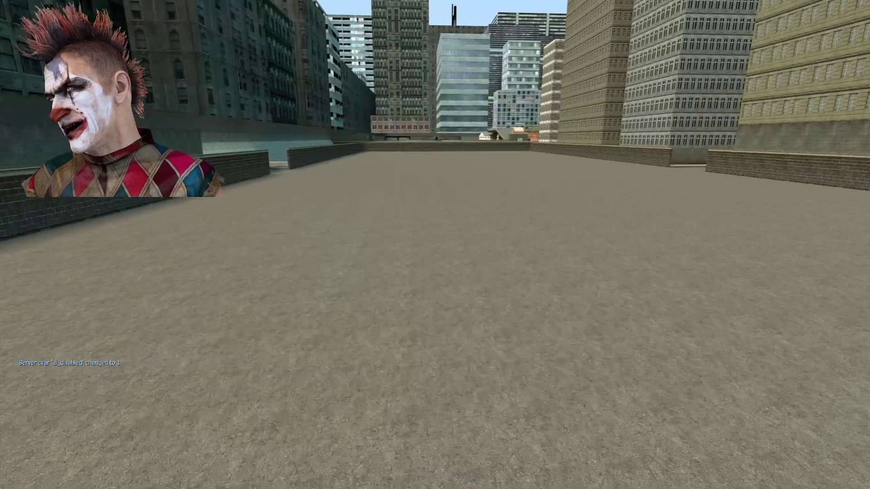
{"action": "key", "text": "q"}
{"action": "key", "text": "q"}
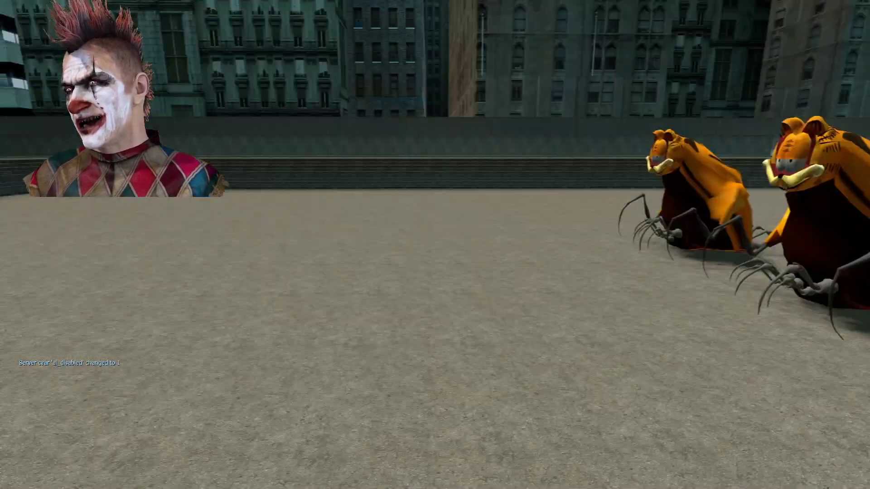
{"action": "key", "text": "q"}
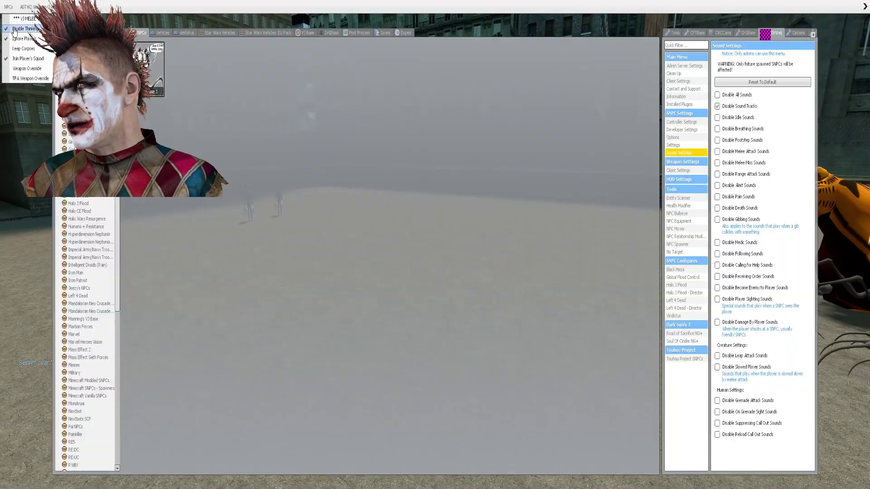
{"action": "key", "text": "q"}
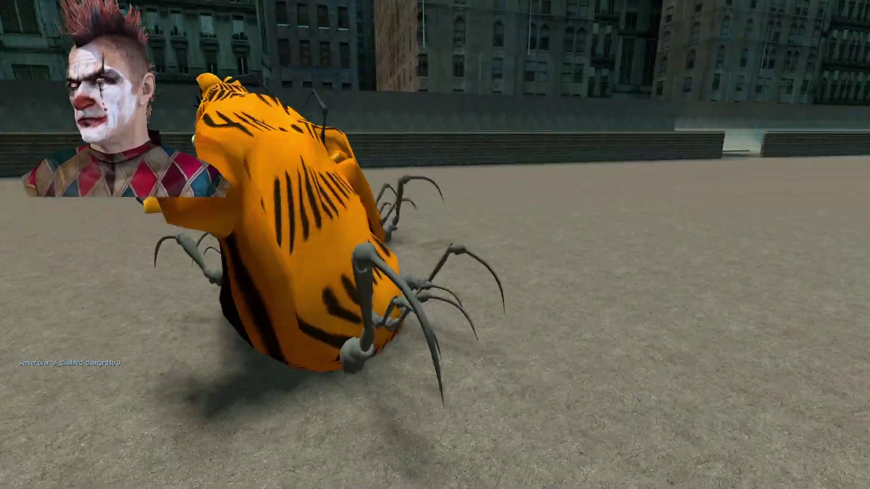
Walk around the Gorefield creature to view it up close.
{"action": "key", "text": "s"}
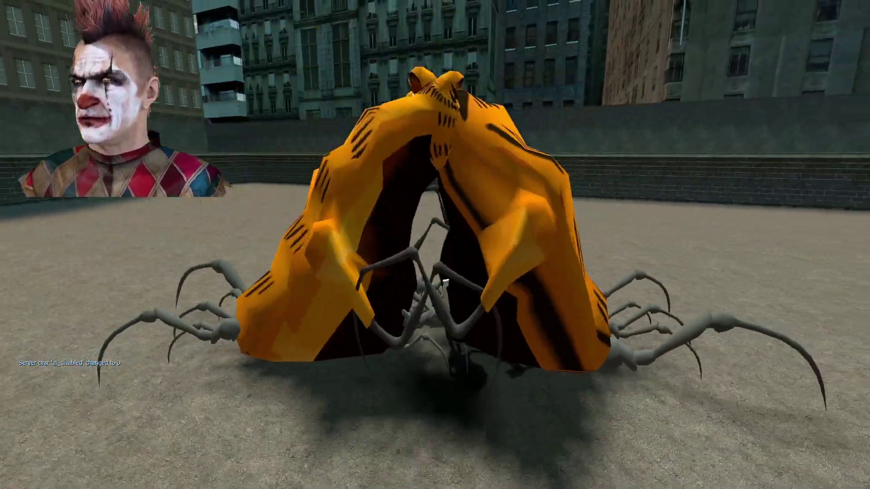
{"action": "key", "text": "w"}
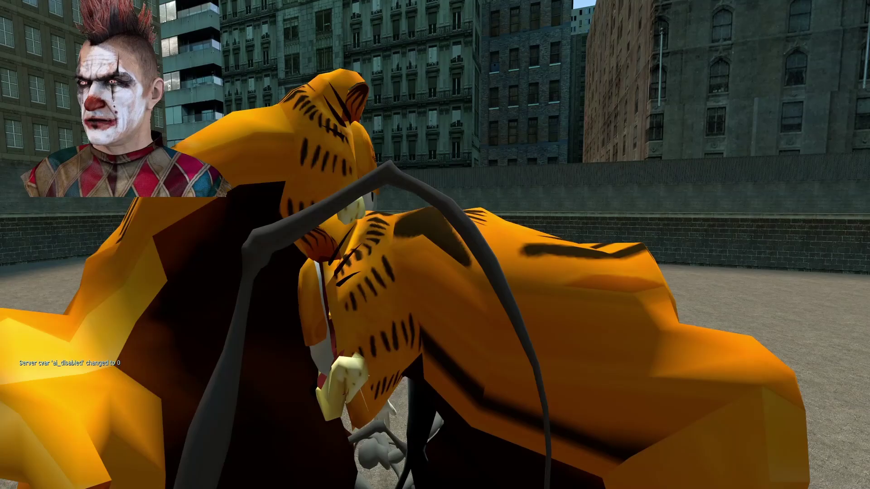
{"action": "key", "text": "w"}
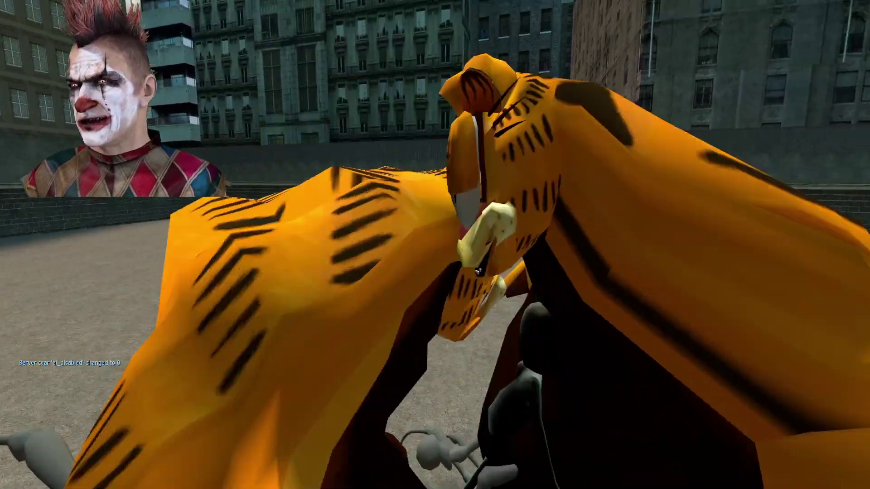
Walk behind the Gorefield, die, and respawn on the grassy block with the gravity gun.
{"action": "key", "text": "w"}
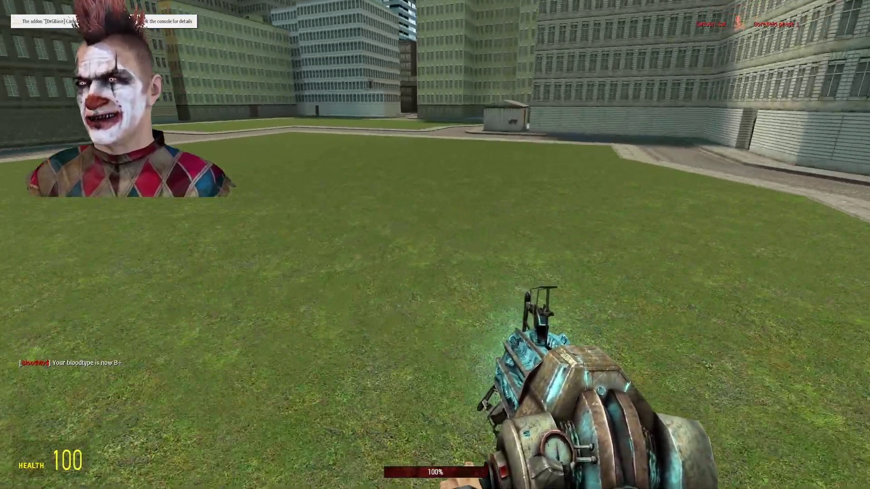
Give the player a million extra health with the spawn-menu pickup.
{"action": "key", "text": "q"}
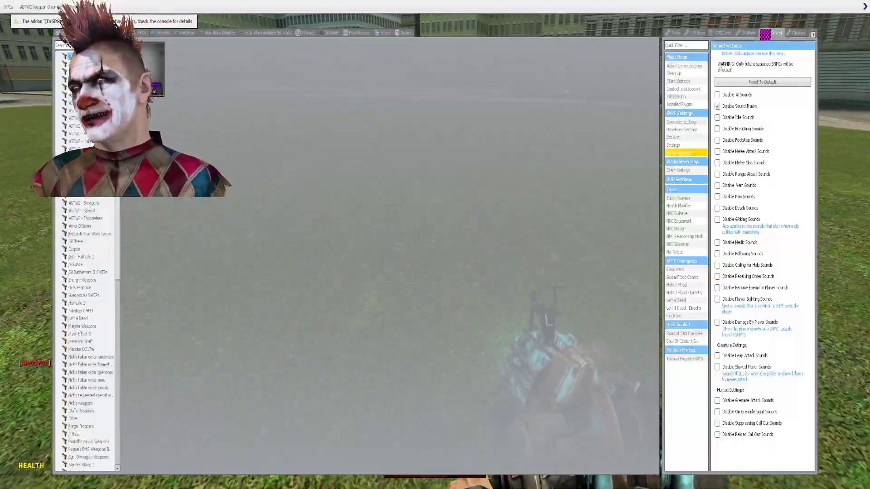
{"action": "key", "text": "q"}
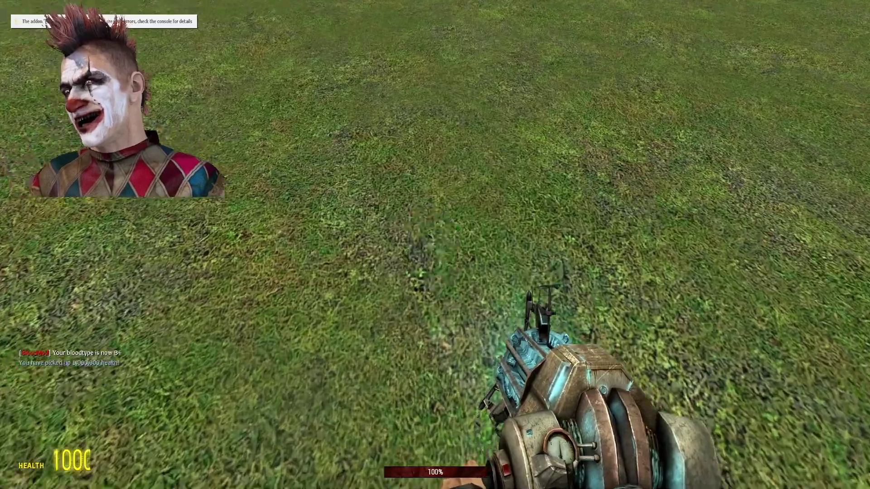
{"action": "key", "text": "w"}
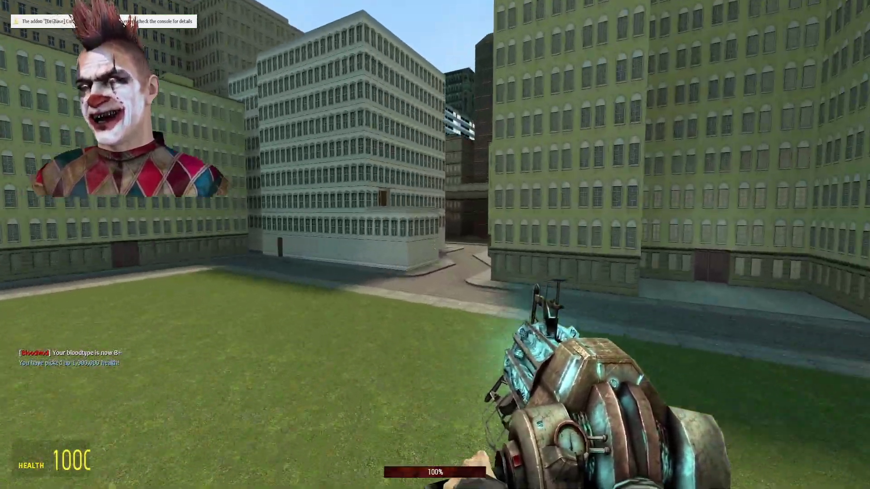
Walk through the alley back to the rooftop and undo the Cartoon Cat spawns.
{"action": "key", "text": "w"}
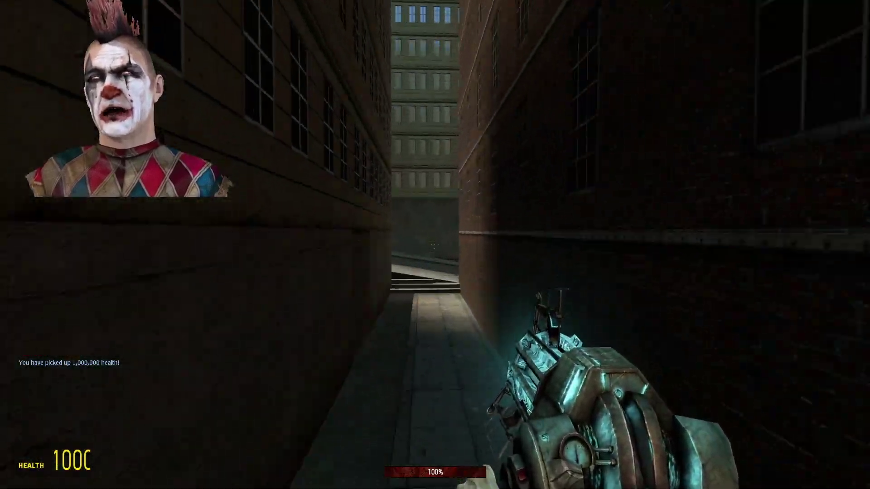
{"action": "key", "text": "w"}
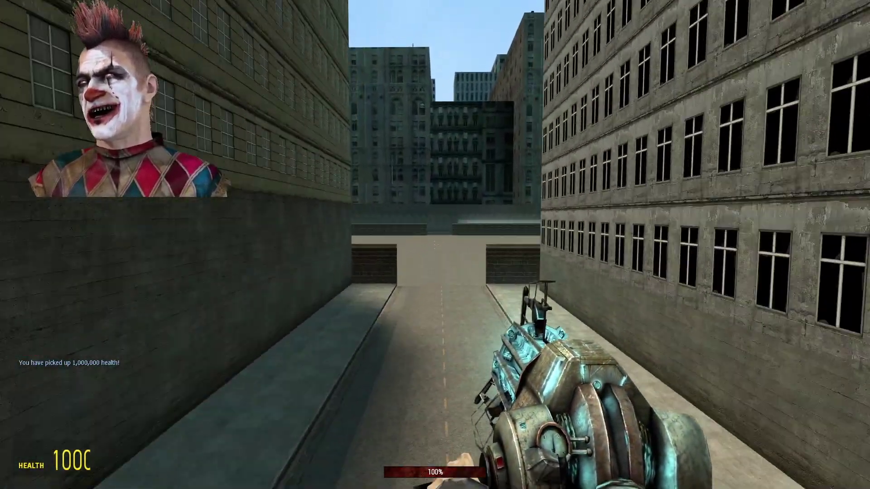
{"action": "key", "text": "w"}
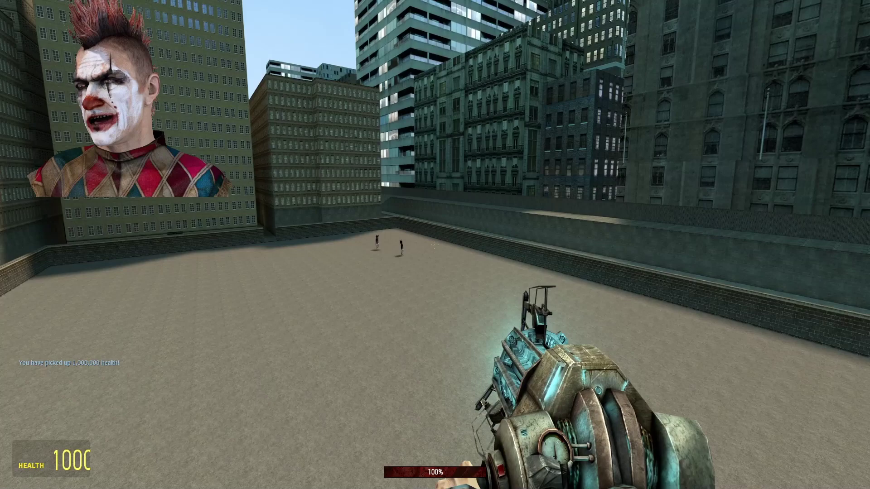
{"action": "key", "text": "z"}
{"action": "key", "text": "z"}
{"action": "key", "text": "q"}
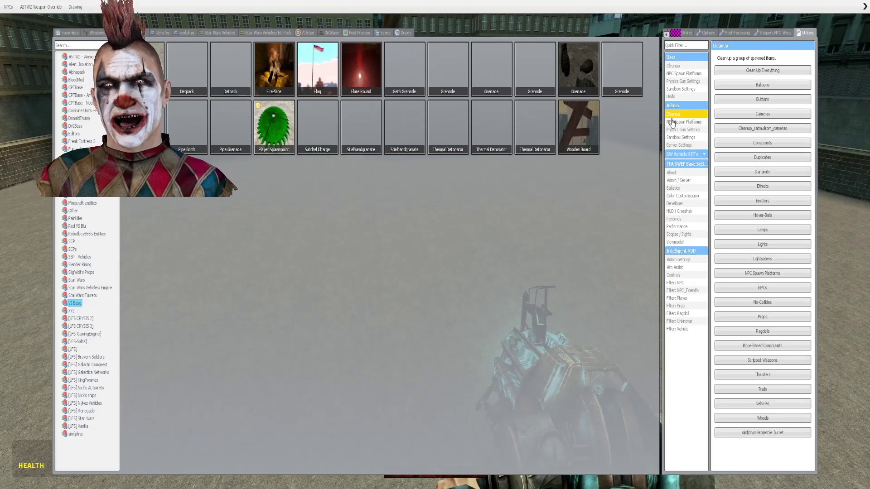
Clean up the map and line up three Gorefield NPCs across the arena.
{"action": "left_click", "coordinate": [787, 70]}
{"action": "key", "text": "q"}
{"action": "key", "text": "q"}
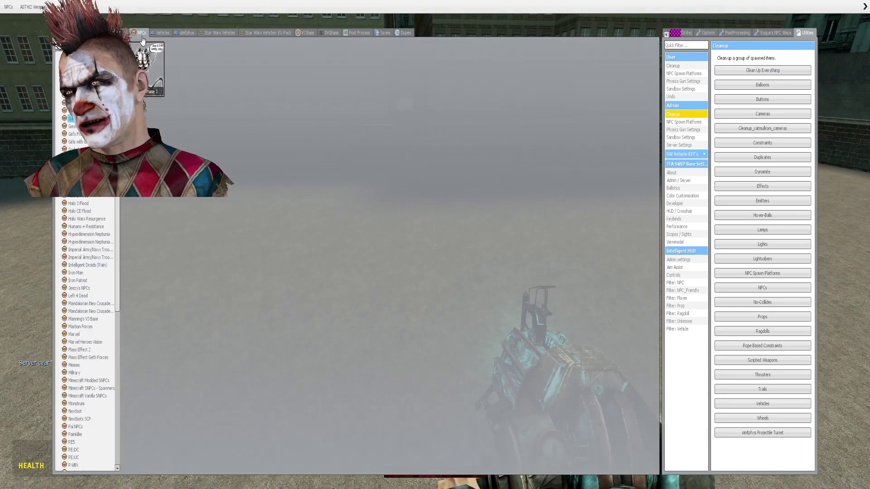
{"action": "key", "text": "q"}
{"action": "key", "text": "q"}
{"action": "key", "text": "q"}
{"action": "key", "text": "q"}
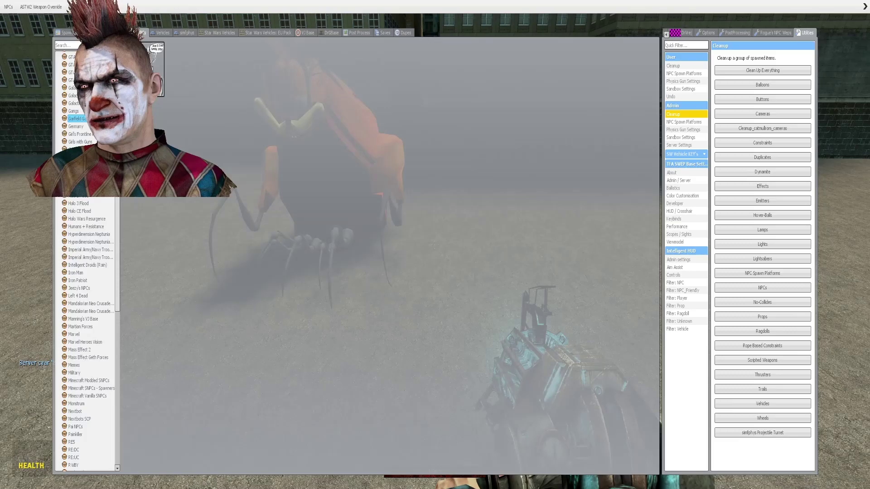
{"action": "key", "text": "q"}
{"action": "key", "text": "q"}
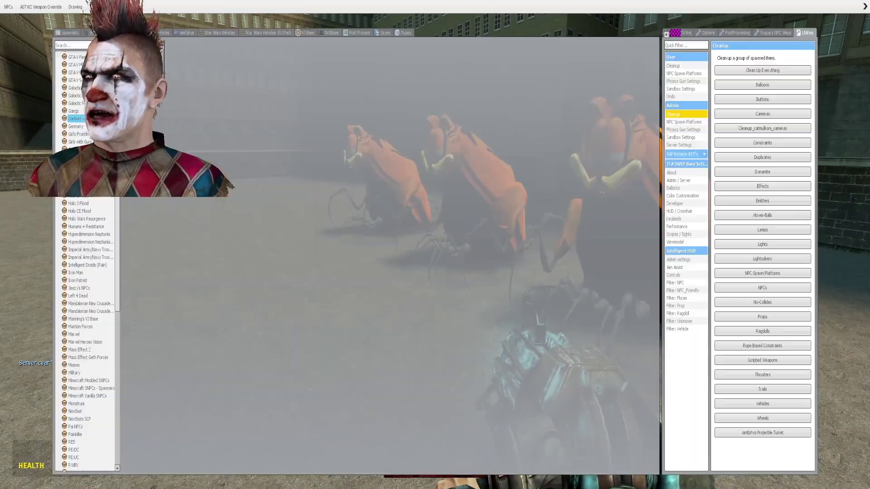
{"action": "key", "text": "q"}
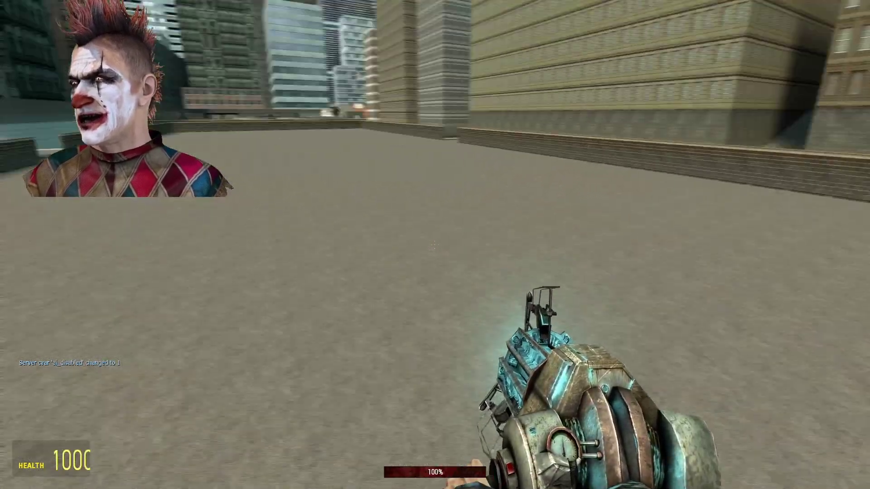
{"action": "key", "text": "q"}
{"action": "key", "text": "q"}
{"action": "key", "text": "q"}
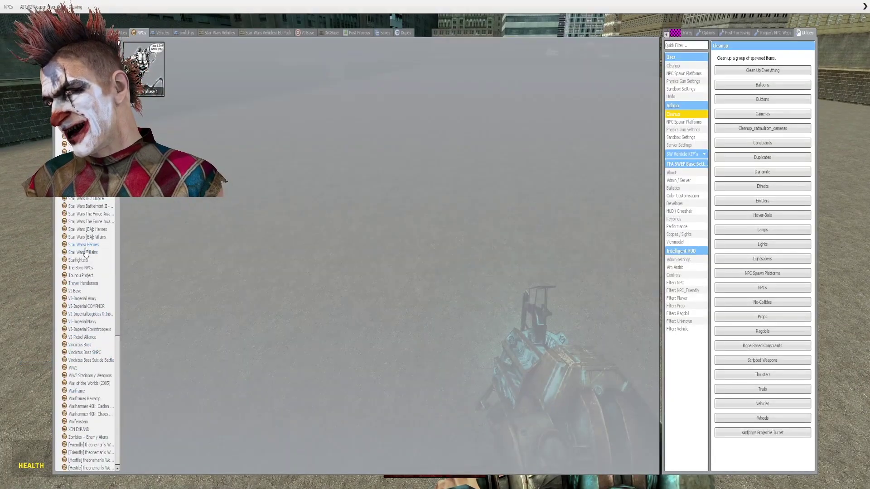
Spawn three Cartoon Cats from Trevor Henderson opposite the Gorefields.
{"action": "left_click", "coordinate": [89, 276]}
{"action": "key", "text": "q"}
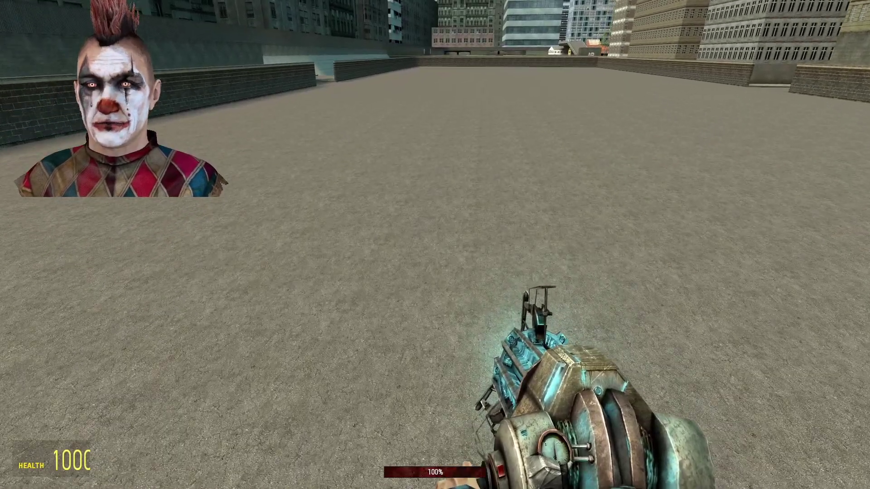
{"action": "key", "text": "q"}
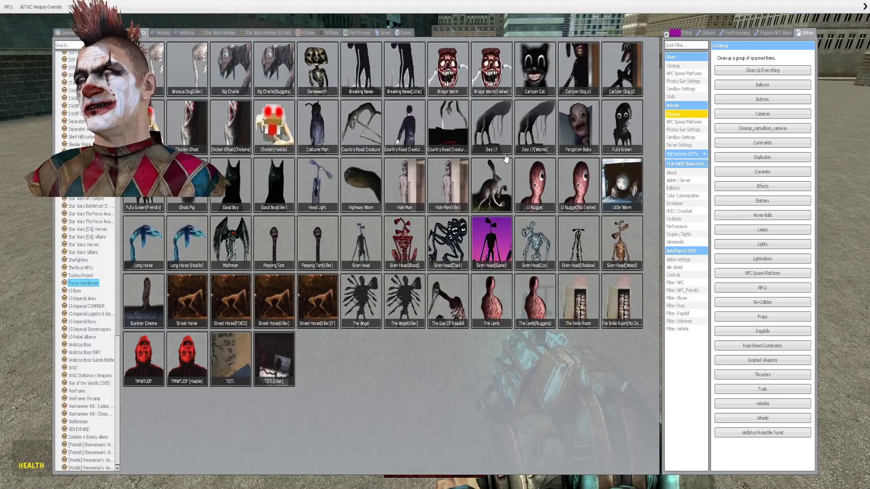
{"action": "key", "text": "q"}
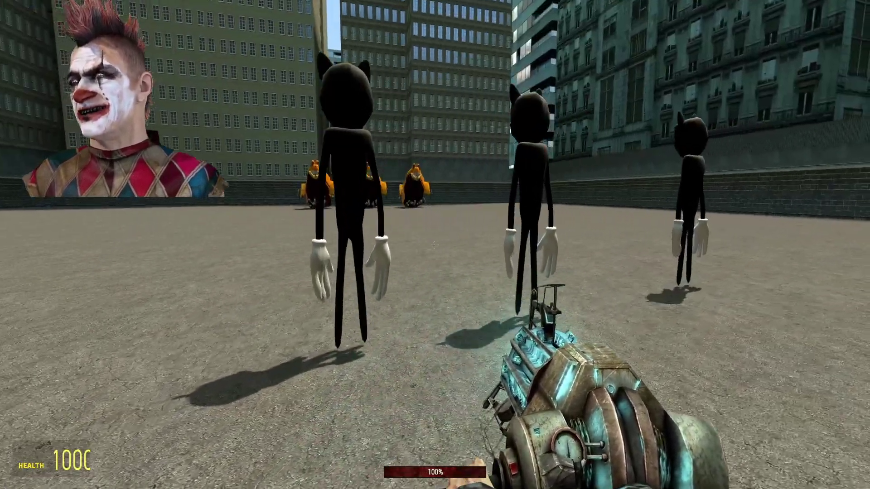
{"action": "key", "text": "q"}
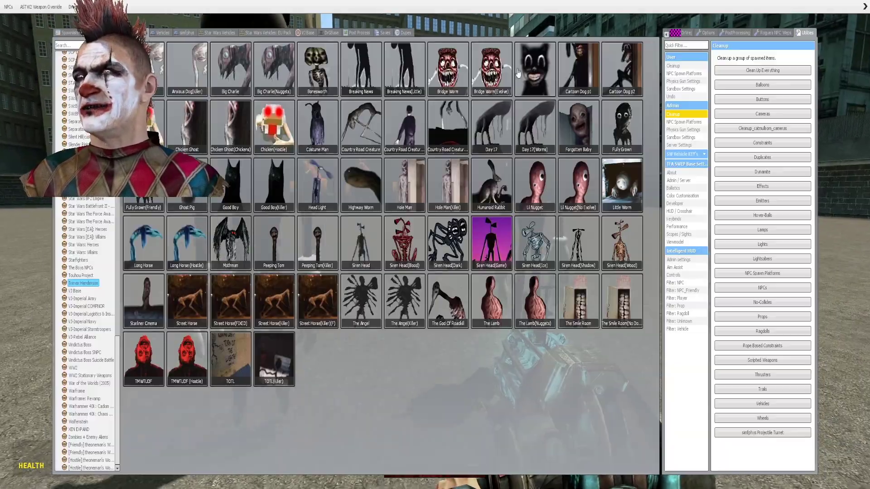
{"action": "key", "text": "q"}
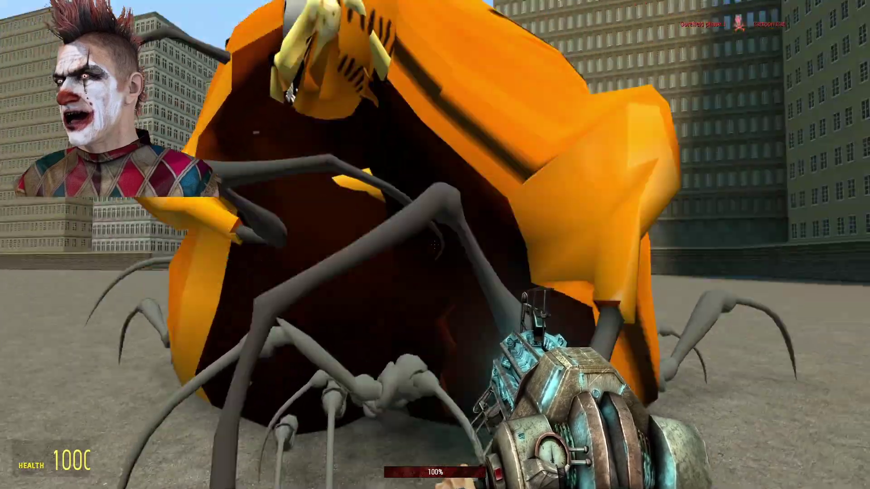
Undo the previous Gorefields and bring up the NPC spawn list.
{"action": "key", "text": "z"}
{"action": "key", "text": "z"}
{"action": "key", "text": "z"}
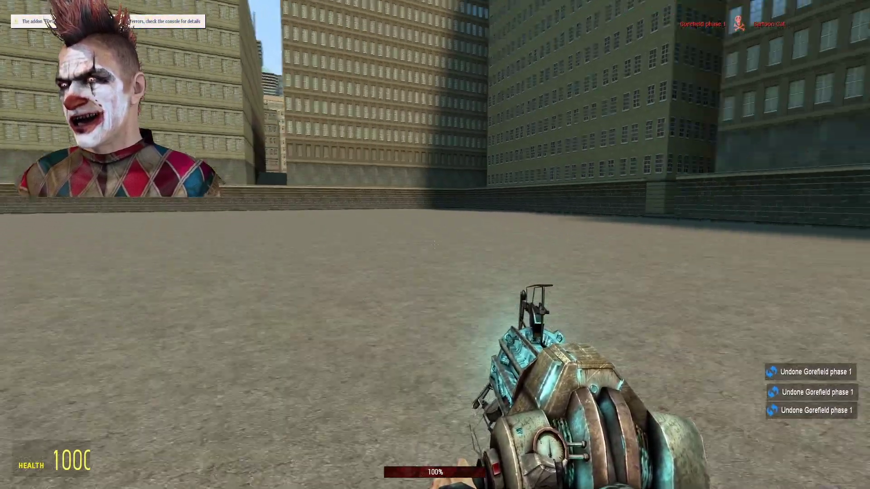
{"action": "key", "text": "q"}
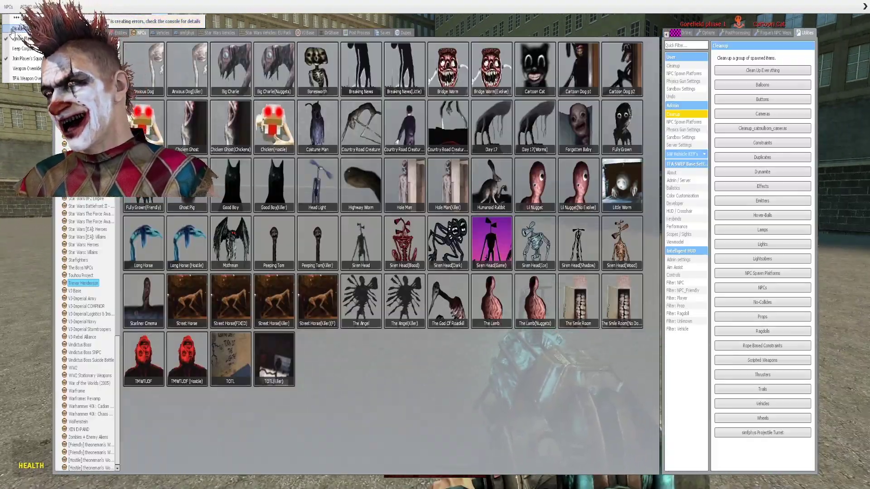
{"action": "key", "text": "q"}
{"action": "key", "text": "q"}
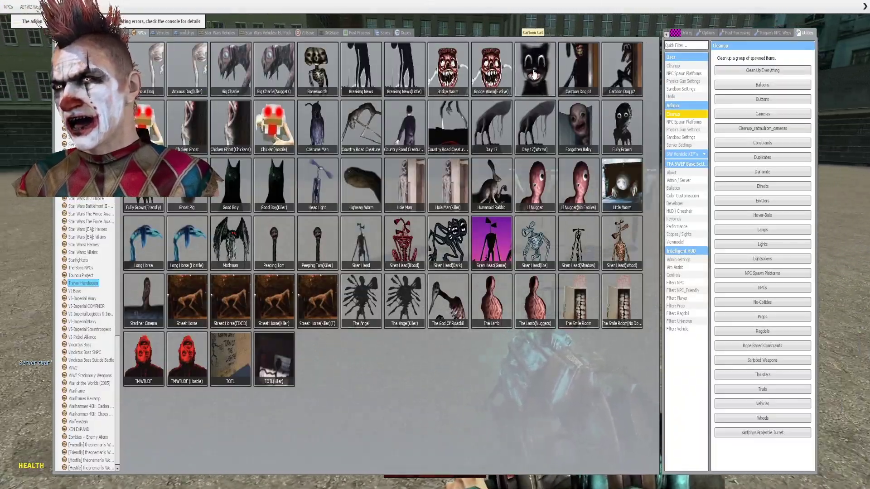
{"action": "key", "text": "q"}
{"action": "key", "text": "q"}
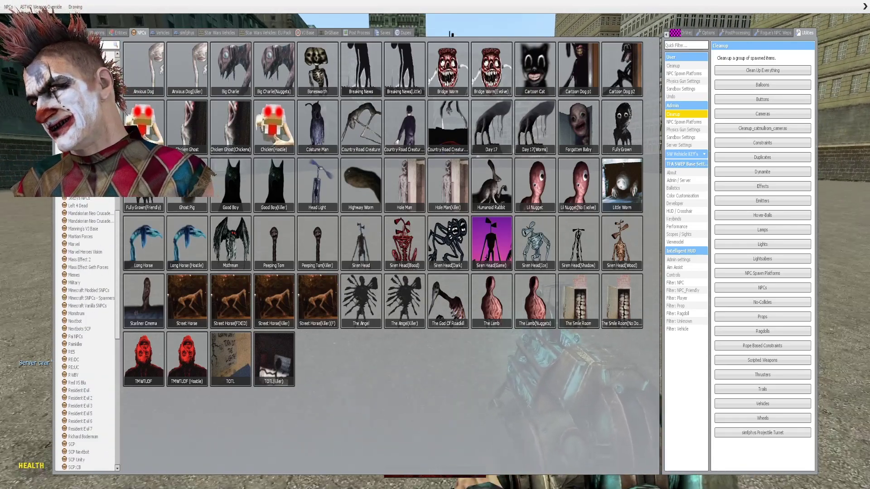
{"action": "scroll", "coordinate": [89, 305], "scroll_direction": "up", "scroll_amount": 3}
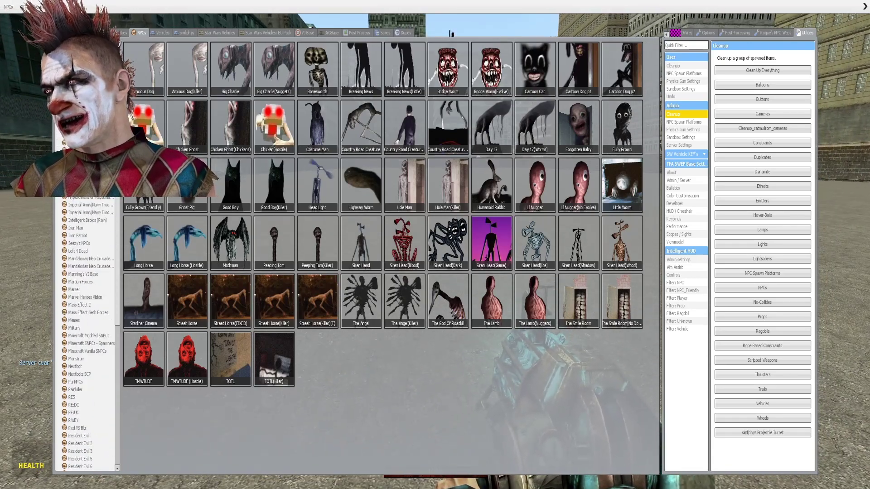
Spawn a row of Gorefield phase 1 NPCs across the rooftop.
{"action": "left_click", "coordinate": [82, 305]}
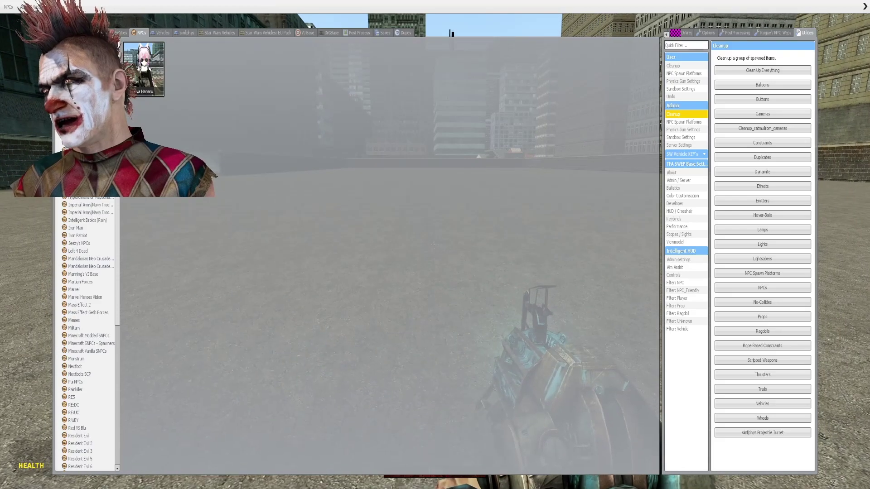
{"action": "left_click", "coordinate": [143, 70]}
{"action": "key", "text": "q"}
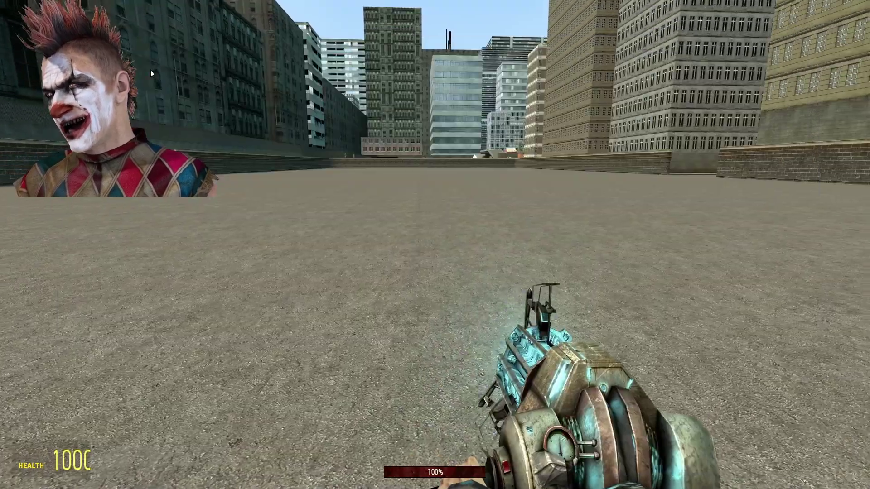
{"action": "key", "text": "q"}
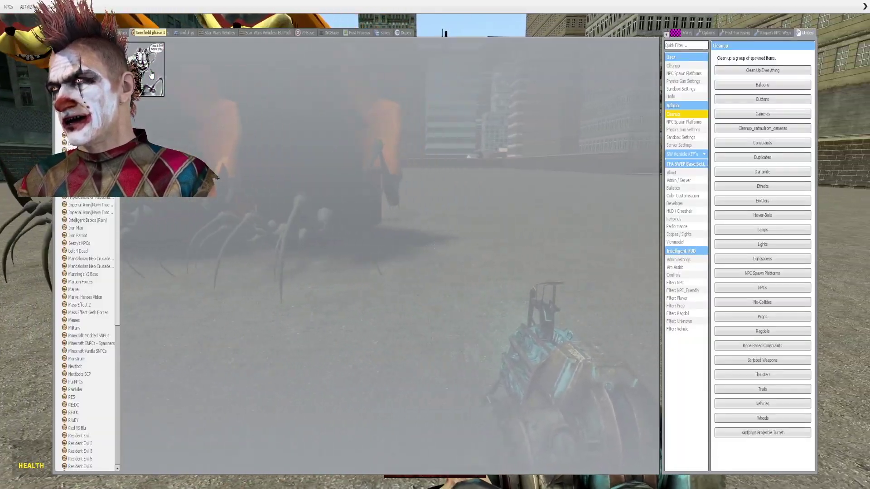
{"action": "key", "text": "q"}
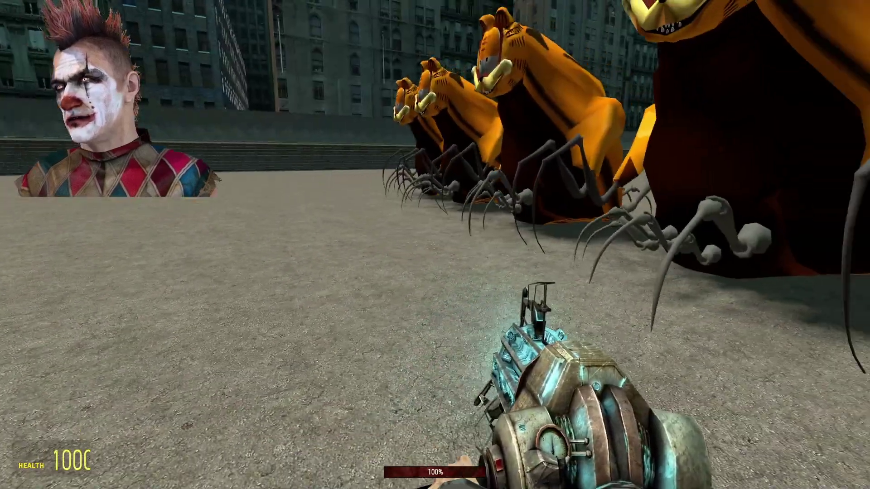
{"action": "key", "text": "q"}
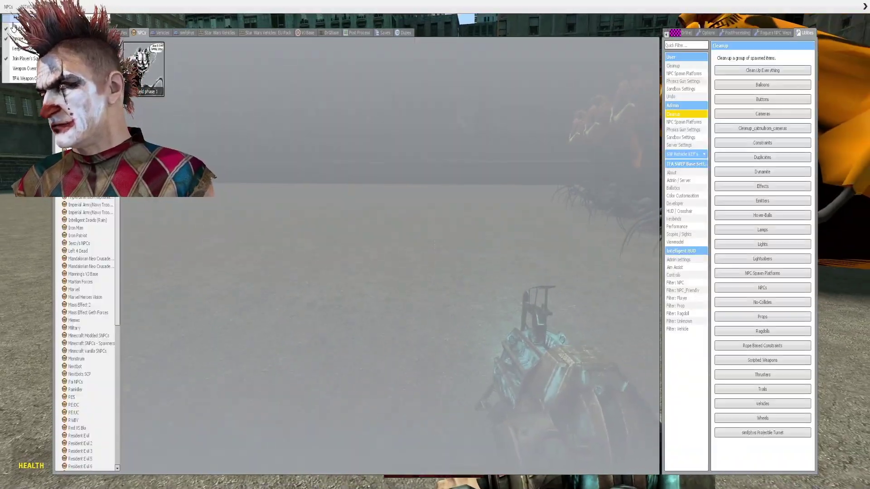
{"action": "key", "text": "q"}
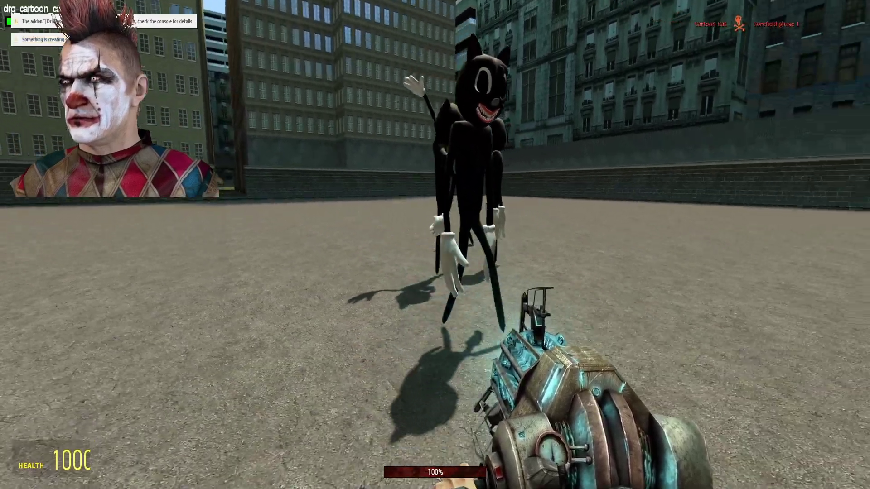
Undo the remaining Cartoon Cats and place a Gorefield with the Creator tool.
{"action": "key", "text": "z"}
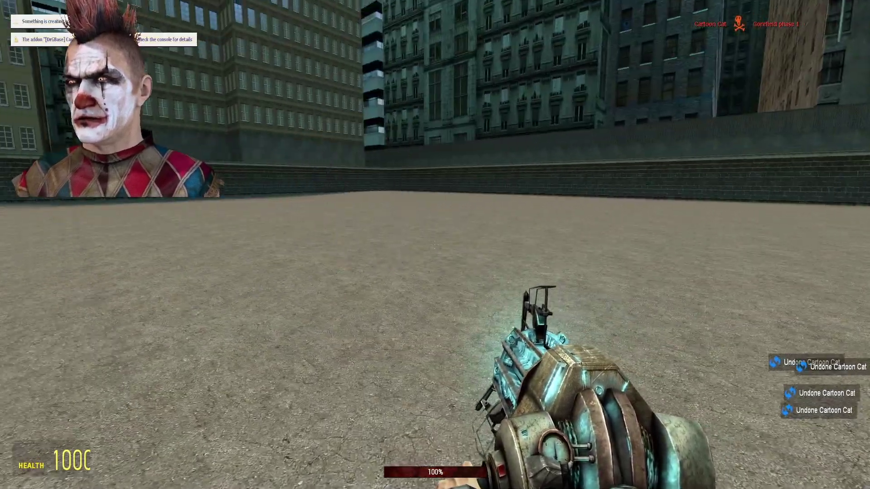
{"action": "key", "text": "q"}
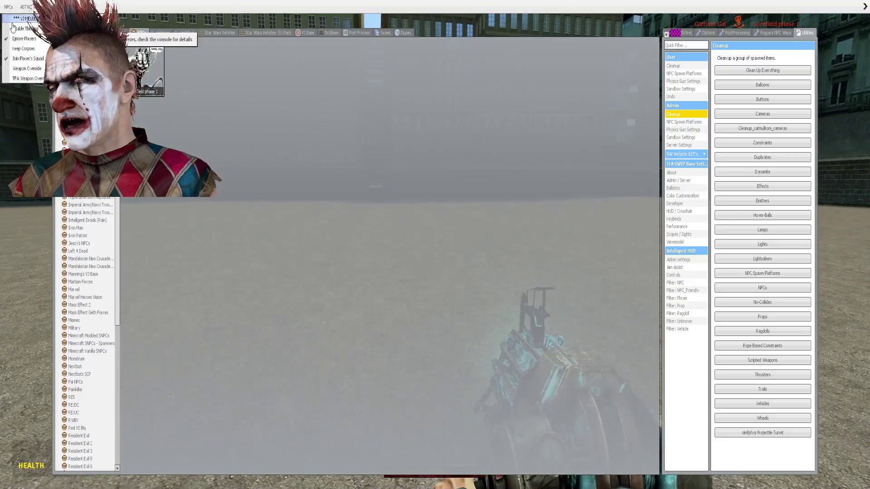
{"action": "key", "text": "q"}
{"action": "key", "text": "q"}
{"action": "key", "text": "q"}
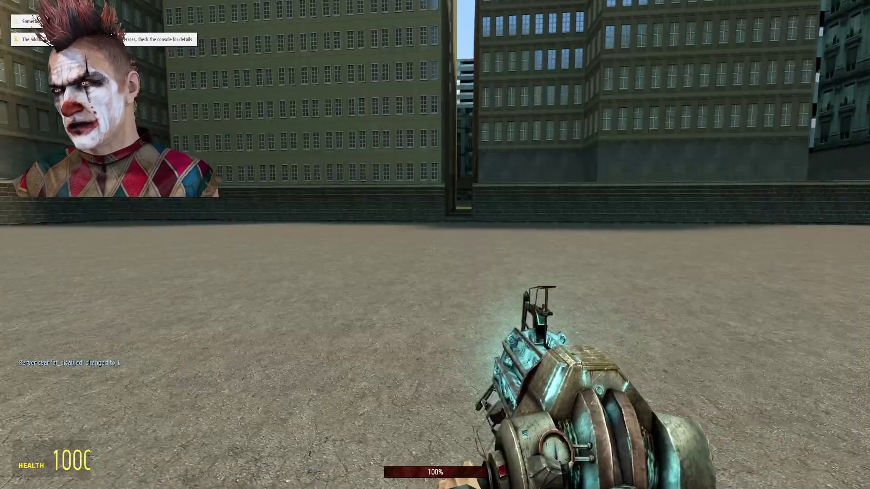
{"action": "key", "text": "q"}
{"action": "left_click", "coordinate": [174, 88]}
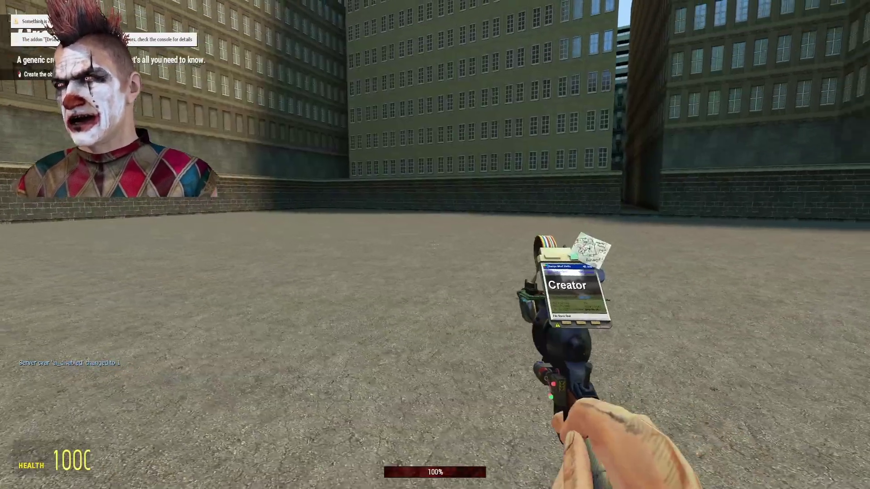
{"action": "left_click", "coordinate": [435, 245]}
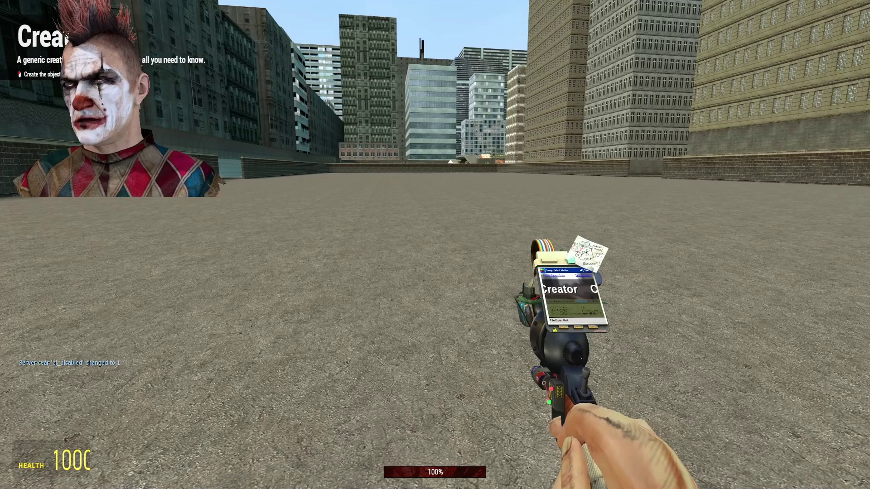
Spawn more creatures from the Trevor Henderson collection into the arena.
{"action": "key", "text": "q"}
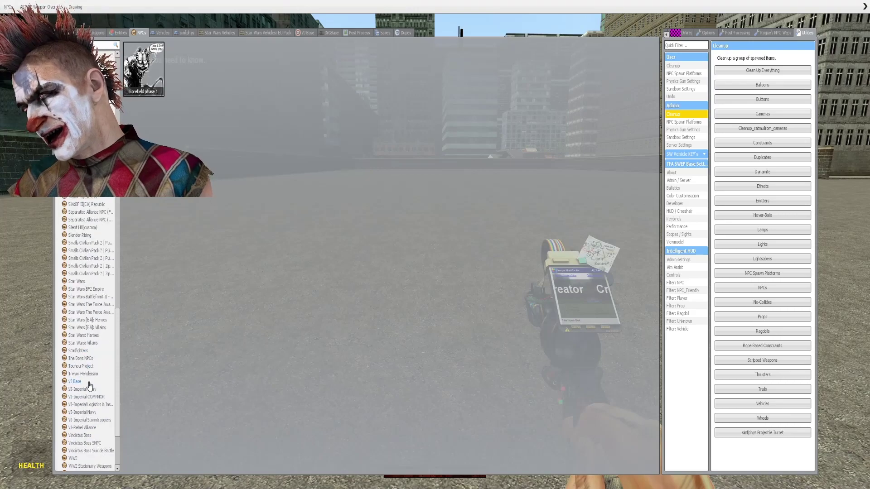
{"action": "left_click", "coordinate": [83, 351]}
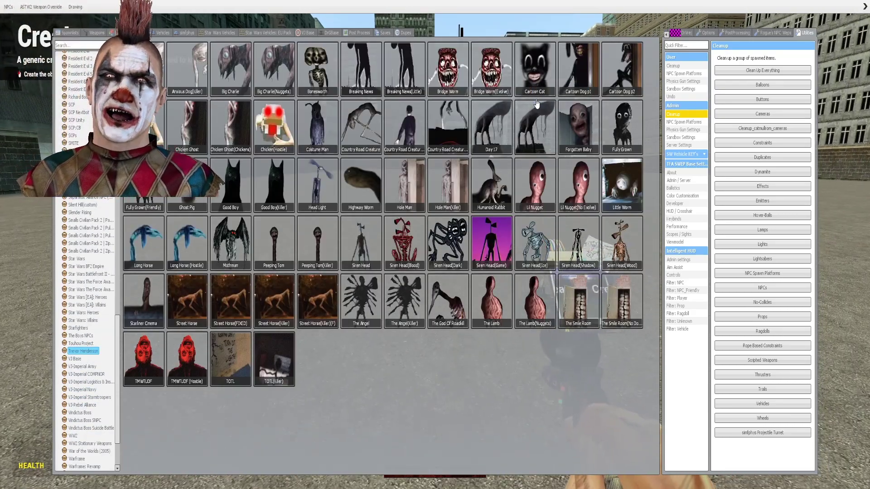
{"action": "key", "text": "q"}
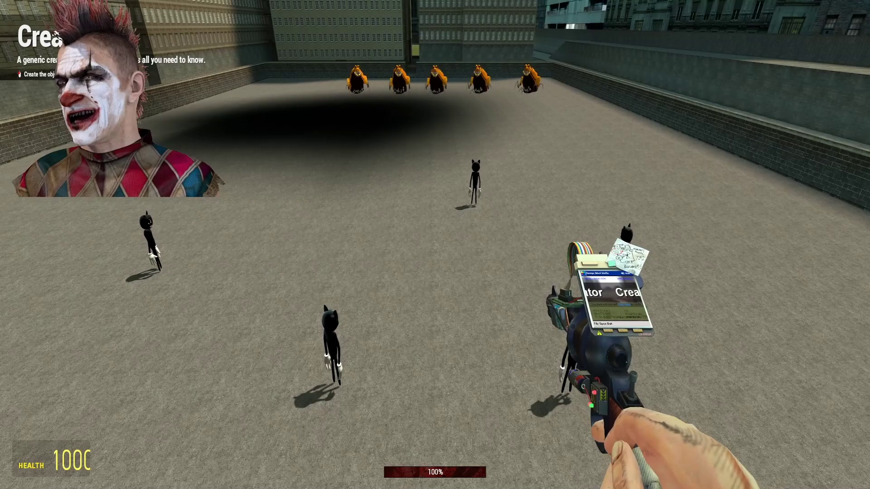
{"action": "key", "text": "q"}
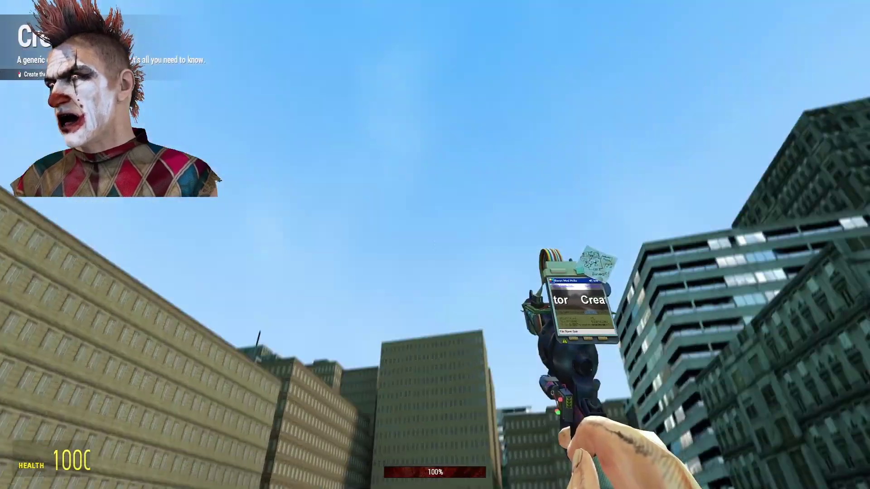
{"action": "key", "text": "q"}
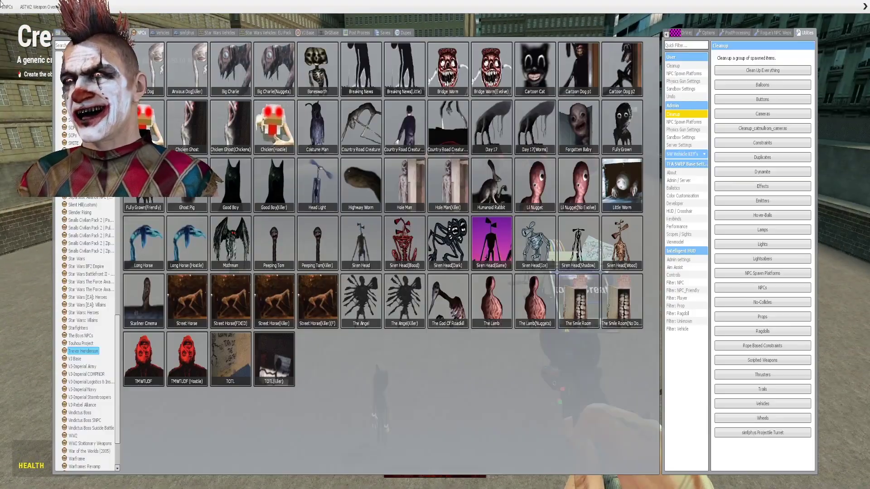
{"action": "key", "text": "q"}
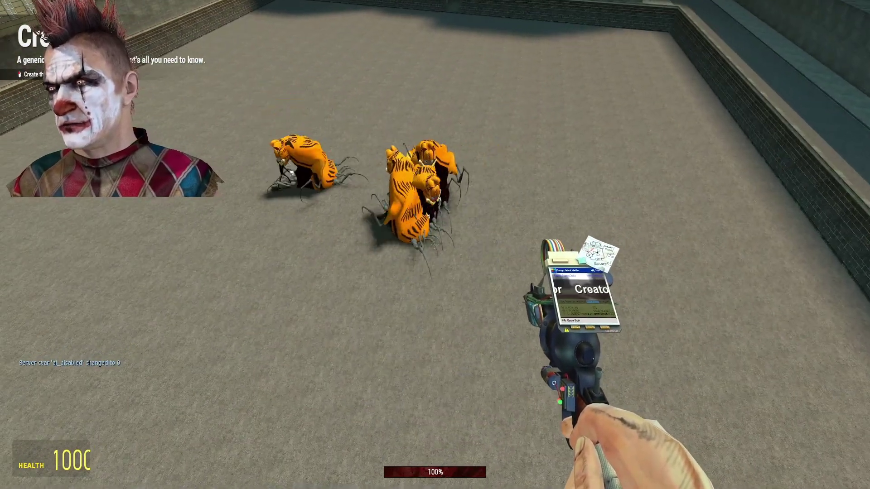
Walk around the fight to watch the Gorefields attack the Cartoon Cats.
{"action": "key", "text": "w"}
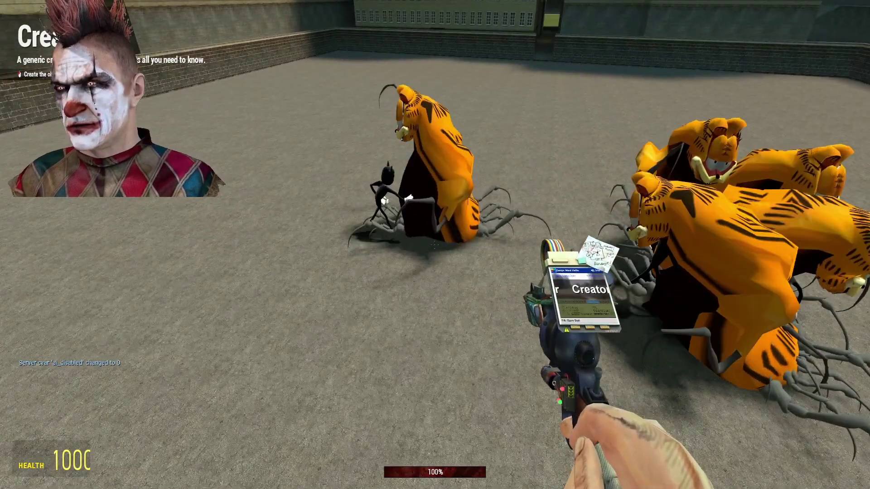
{"action": "key", "text": "w"}
{"action": "key", "text": "s"}
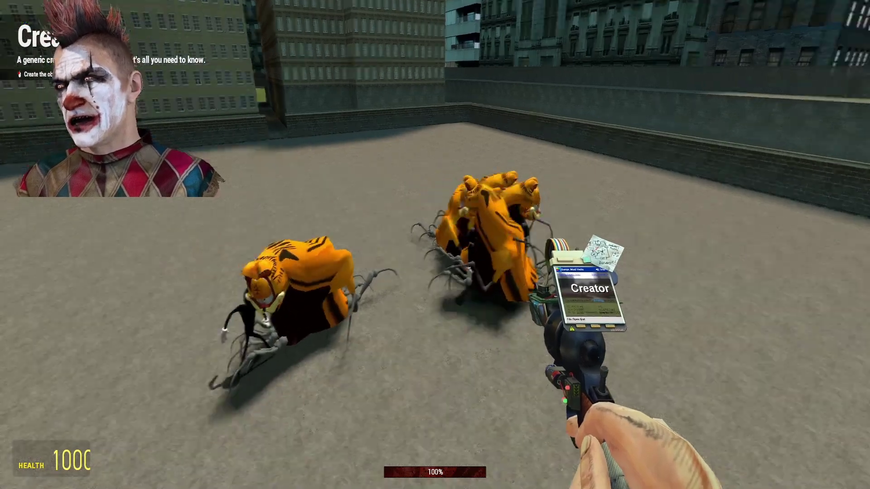
{"action": "key", "text": "a"}
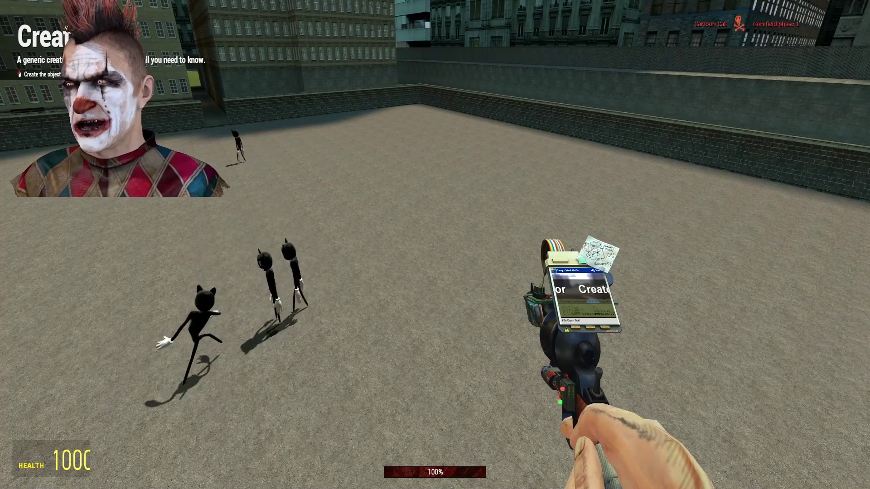
Undo the old Cartoon Cats and spawn two new ones with the Creator tool.
{"action": "key", "text": "z"}
{"action": "key", "text": "z"}
{"action": "key", "text": "z"}
{"action": "key", "text": "z"}
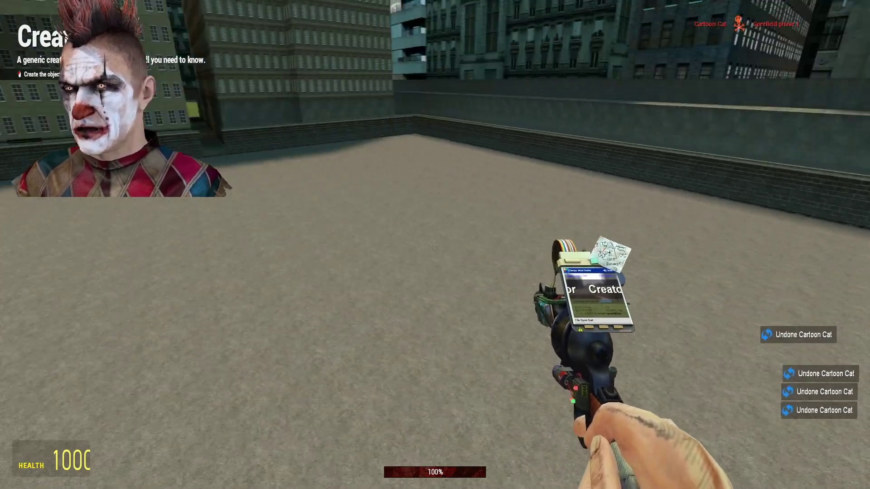
{"action": "key", "text": "z"}
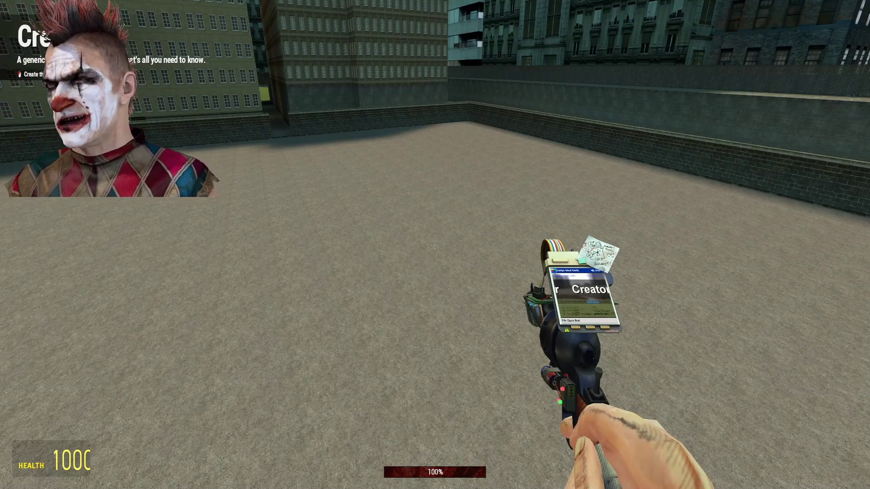
{"action": "key", "text": "q"}
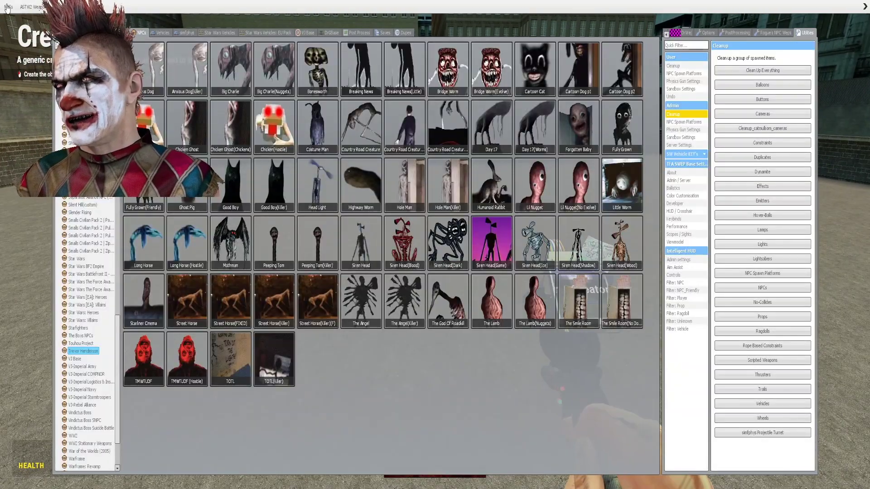
{"action": "key", "text": "q"}
{"action": "left_click", "coordinate": [434, 244]}
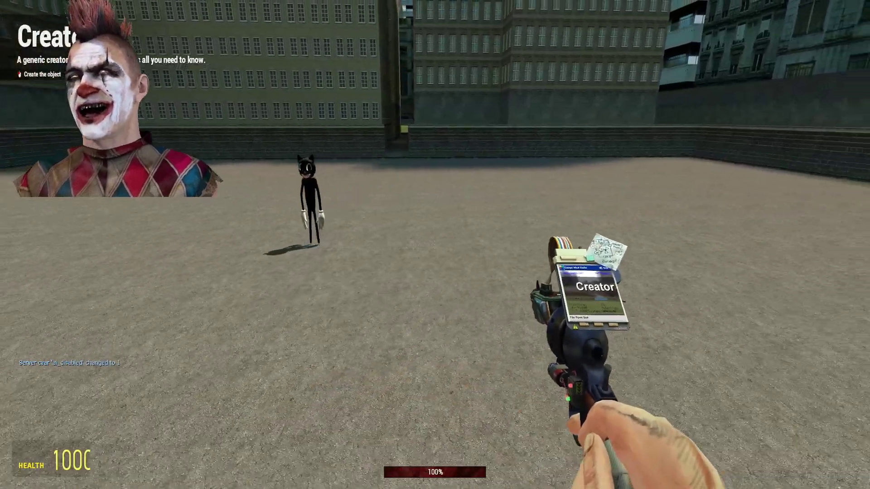
{"action": "left_click", "coordinate": [435, 245]}
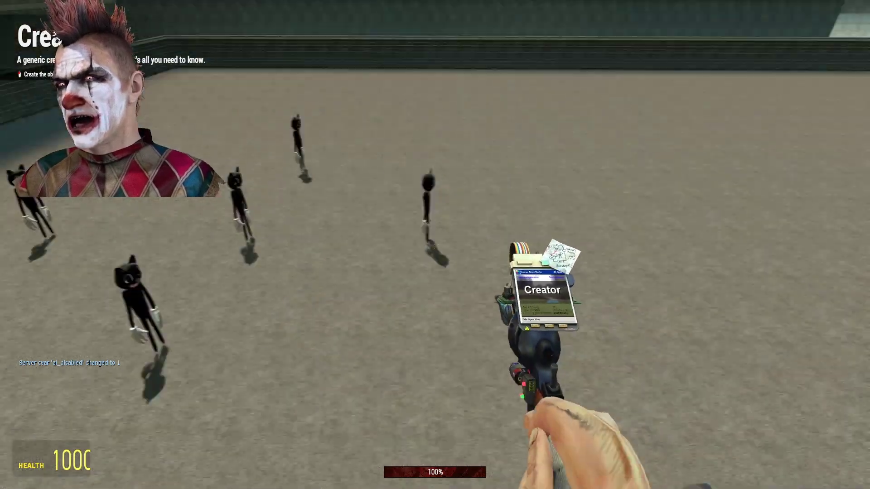
Add more creatures from the NPC list, making a group of about six.
{"action": "key", "text": "q"}
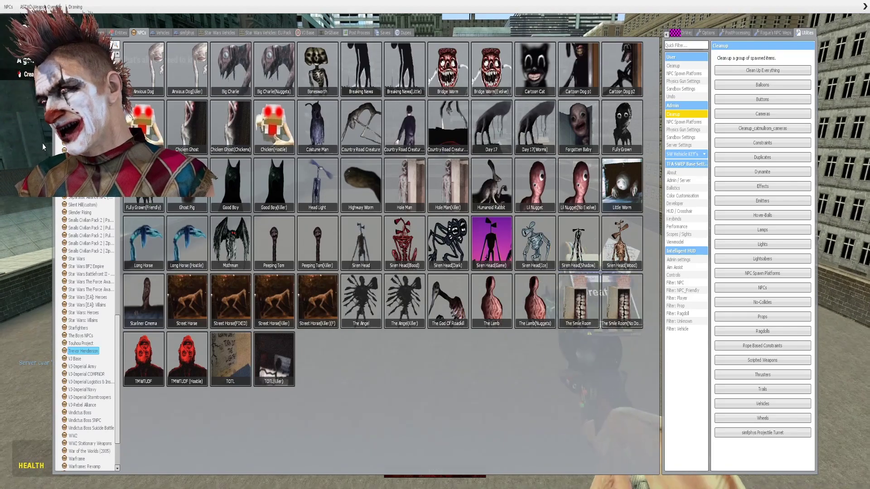
{"action": "key", "text": "q"}
{"action": "key", "text": "q"}
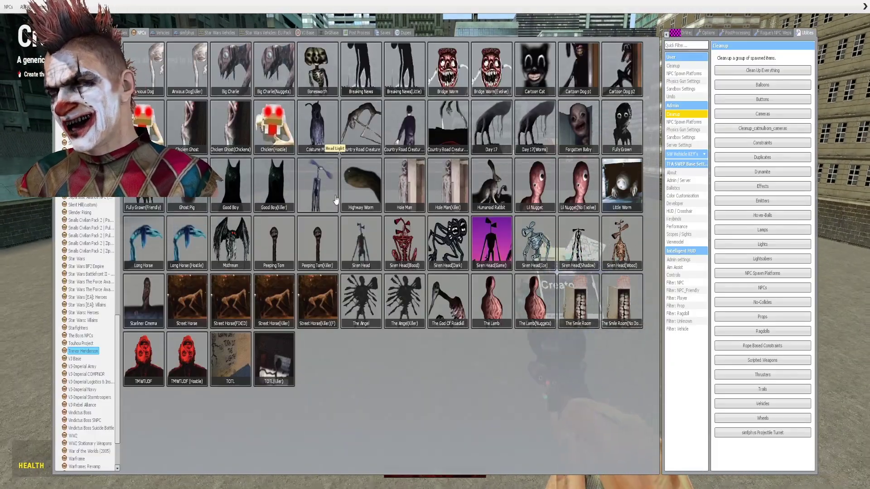
{"action": "key", "text": "q"}
{"action": "key", "text": "q"}
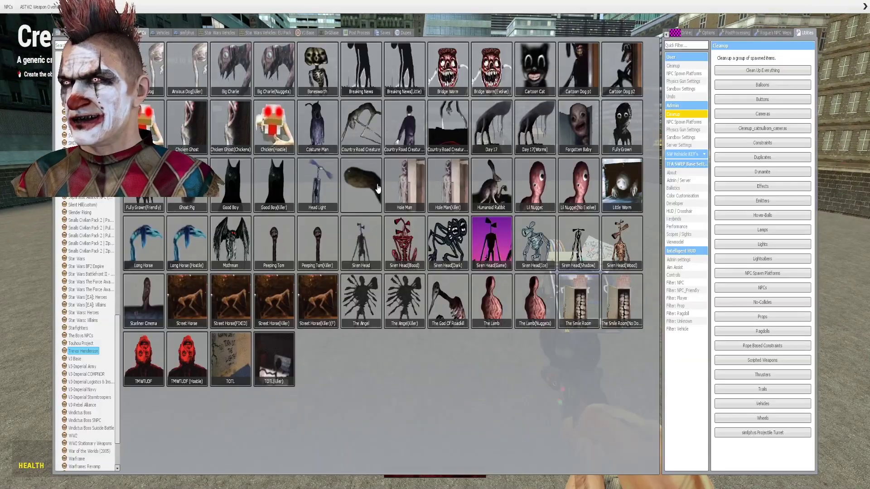
{"action": "key", "text": "q"}
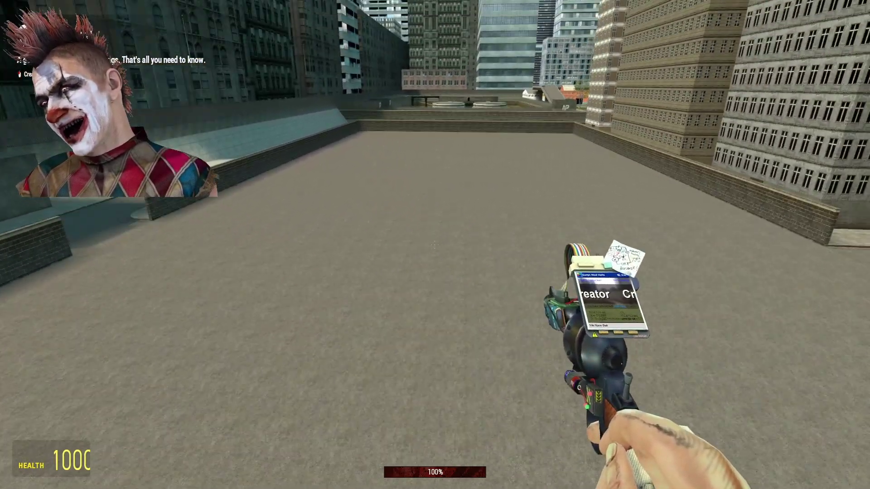
Pick Gorefield from the Garfield category and spawn a row of six facing the cats.
{"action": "key", "text": "q"}
{"action": "left_click", "coordinate": [82, 328]}
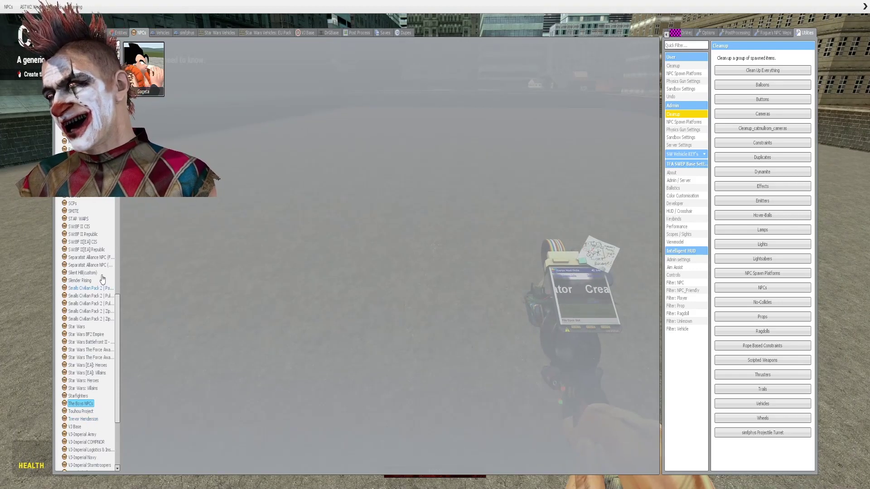
{"action": "scroll", "coordinate": [102, 278], "scroll_direction": "up", "scroll_amount": 6}
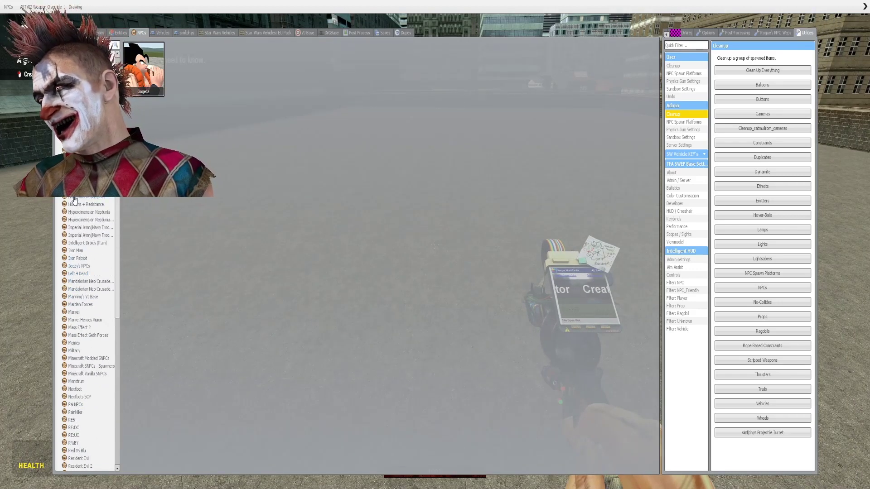
{"action": "scroll", "coordinate": [89, 306], "scroll_direction": "up", "scroll_amount": 3}
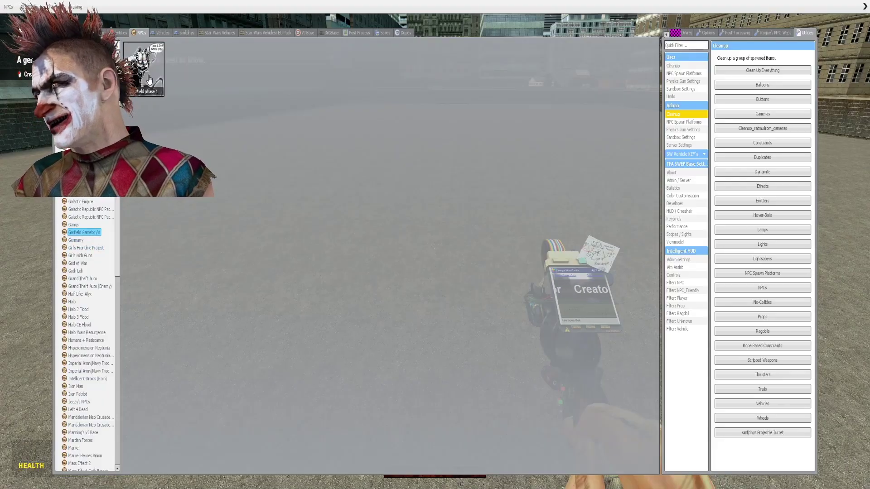
{"action": "left_click", "coordinate": [149, 68]}
{"action": "left_click", "coordinate": [435, 245]}
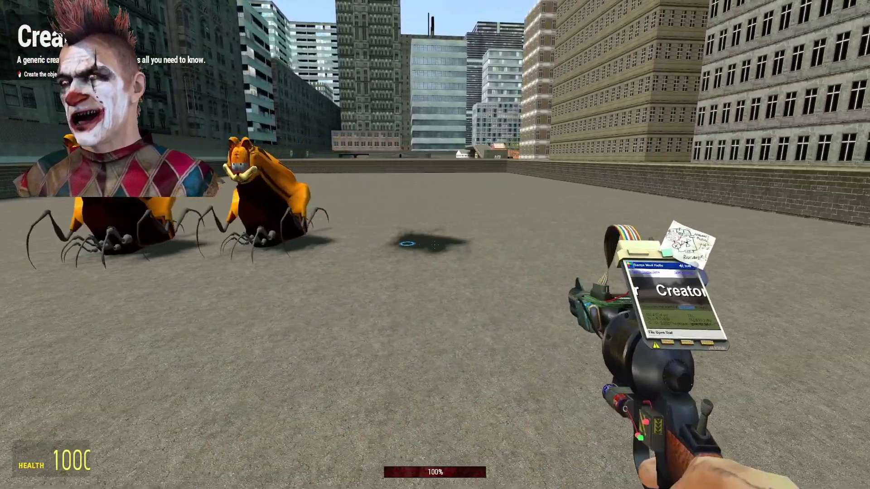
{"action": "left_click", "coordinate": [434, 245]}
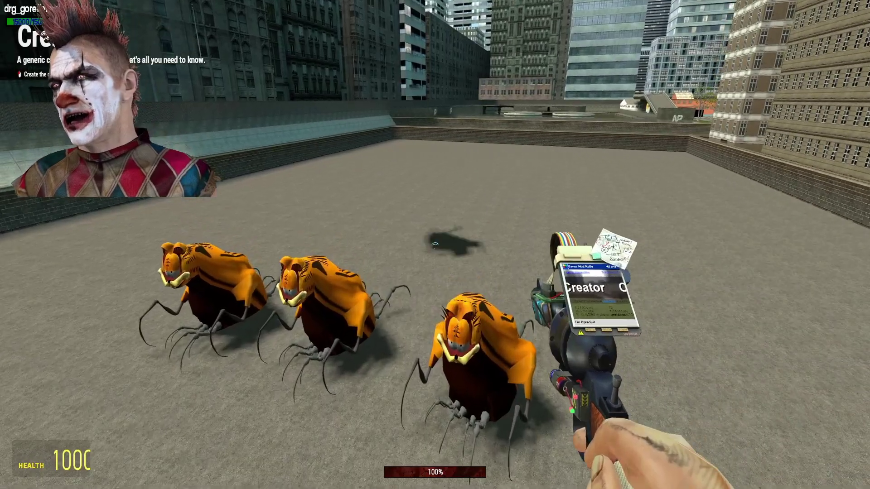
{"action": "left_click", "coordinate": [436, 245]}
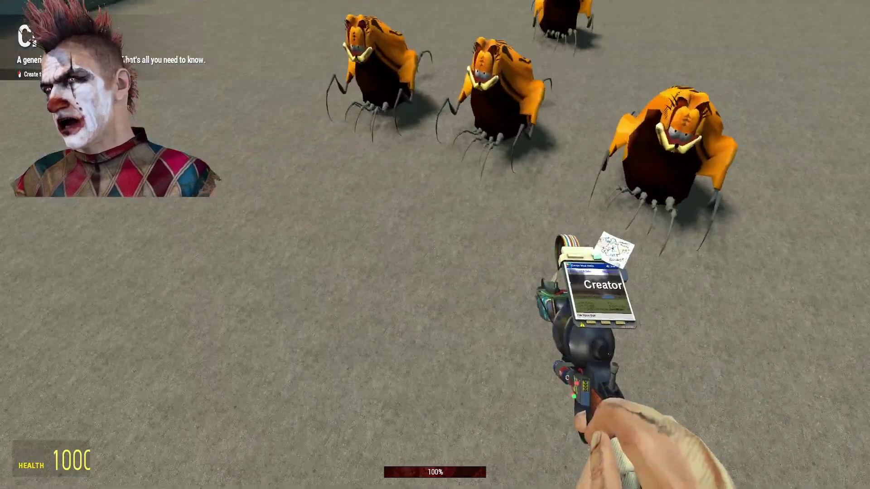
{"action": "left_click", "coordinate": [435, 244]}
{"action": "left_click", "coordinate": [435, 244]}
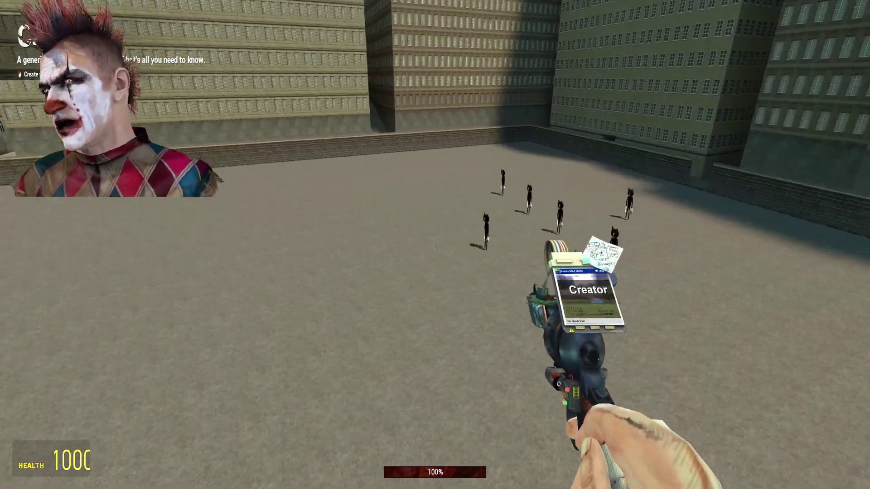
Fly above the arena and set ai_disabled to 0 to start the fight.
{"action": "key", "text": "v"}
{"action": "key", "text": "q"}
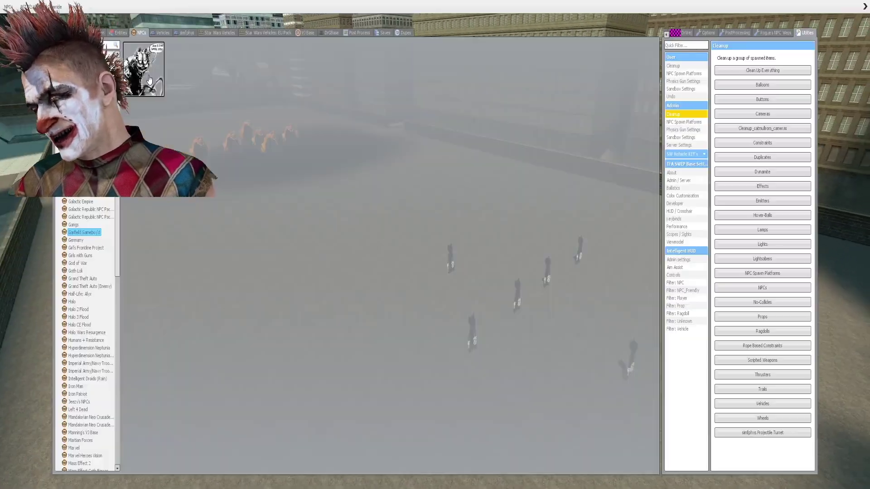
{"action": "key", "text": "q"}
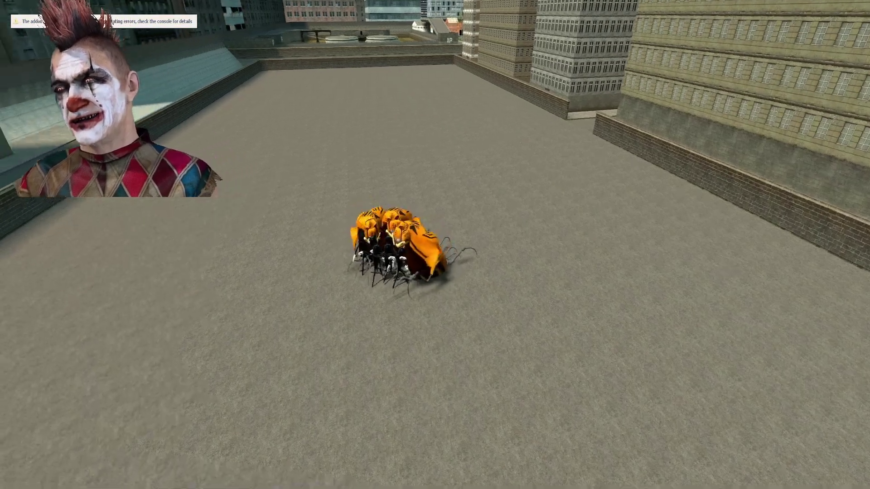
Walk around the Gorefield group and watch until only three Cartoon Cats remain.
{"action": "key", "text": "w"}
{"action": "key", "text": "w"}
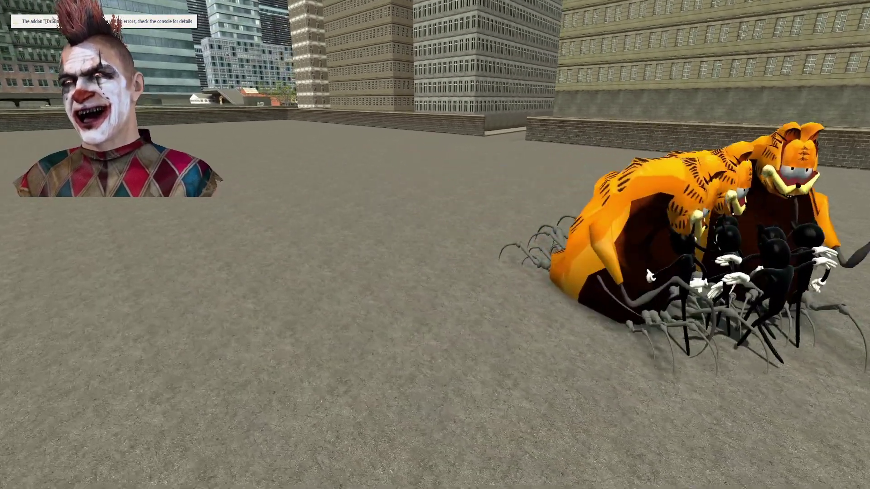
{"action": "key", "text": "w"}
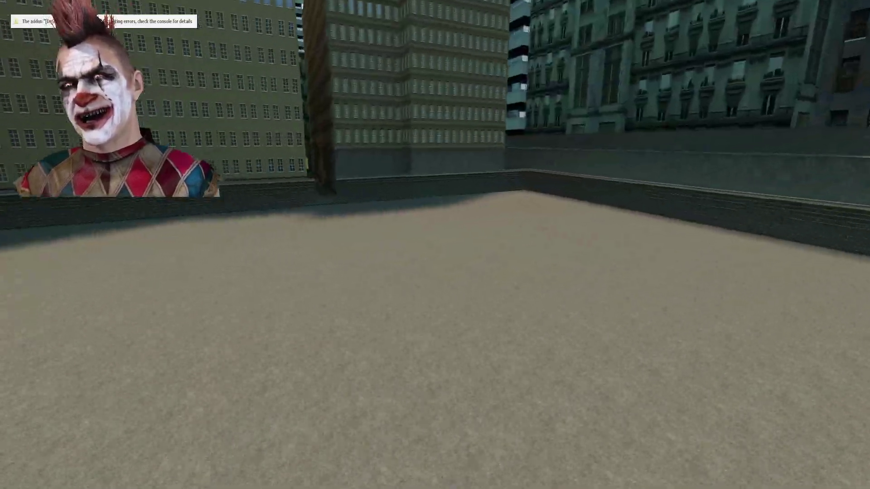
{"action": "key", "text": "s"}
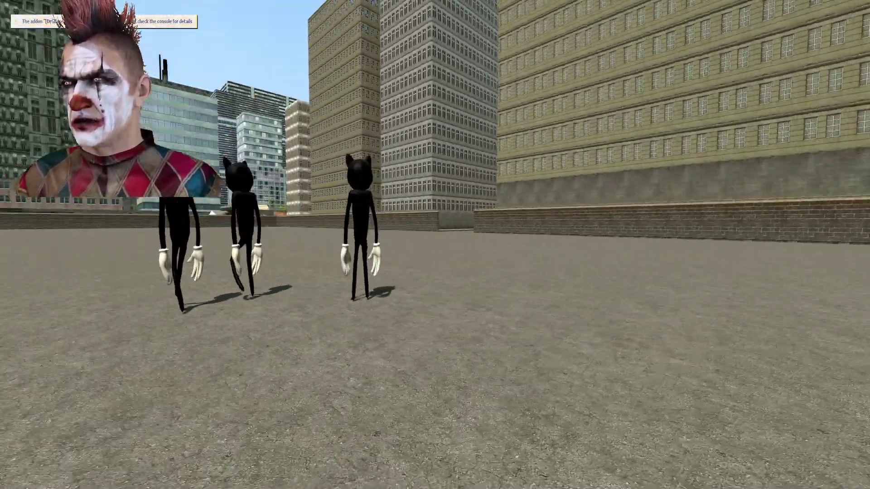
Clear the surviving cats and place a diagonal line of seven Cartoon Cats.
{"action": "key", "text": "q"}
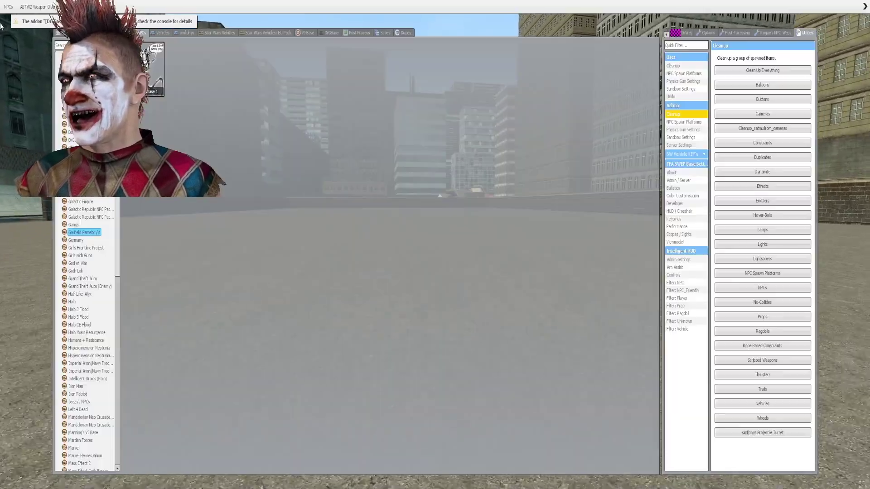
{"action": "key", "text": "q"}
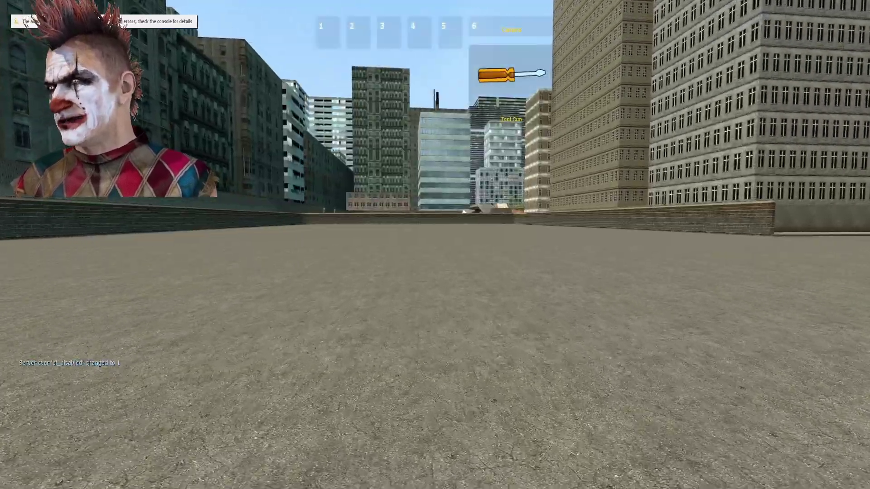
{"action": "left_click", "coordinate": [435, 245]}
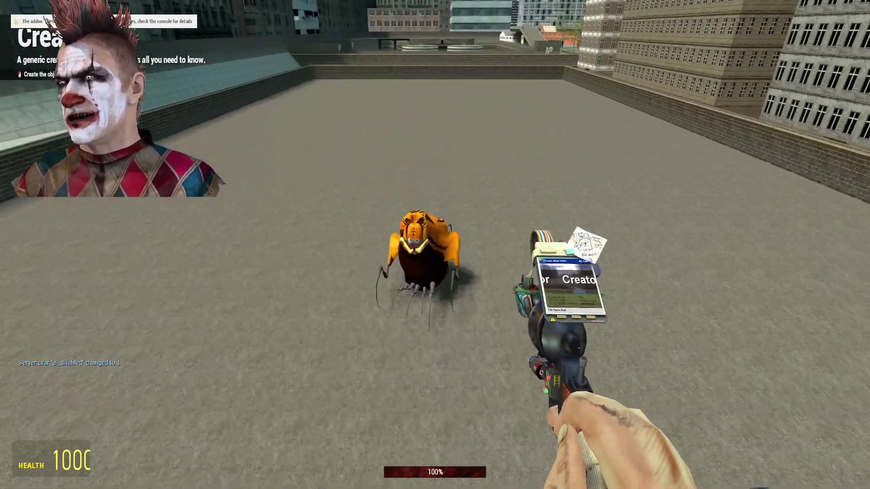
{"action": "left_click", "coordinate": [435, 245]}
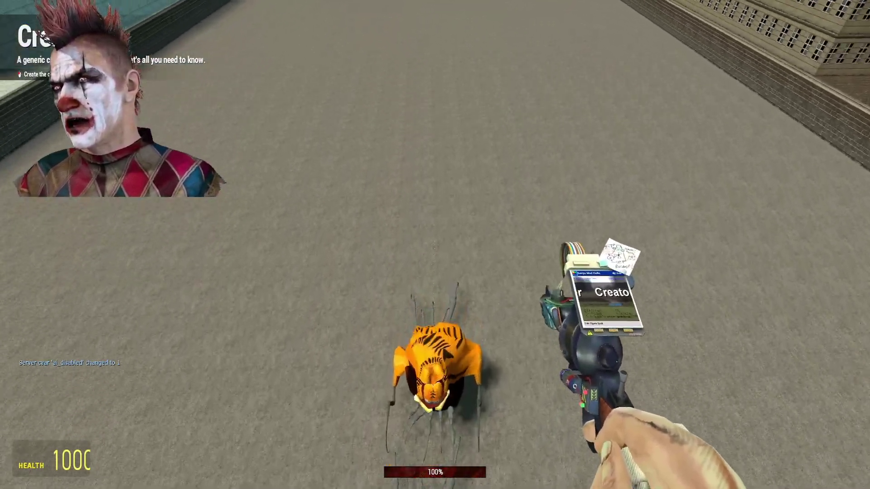
{"action": "left_click", "coordinate": [435, 245]}
{"action": "left_click", "coordinate": [435, 245]}
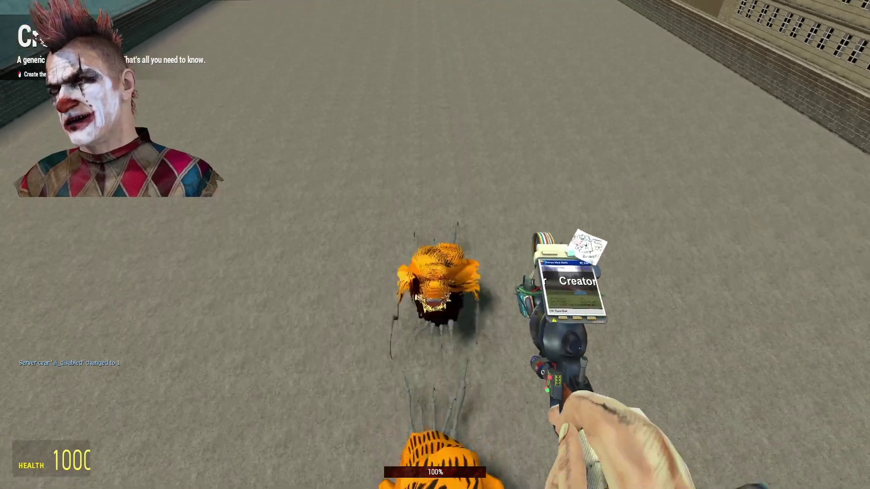
{"action": "left_click", "coordinate": [434, 245]}
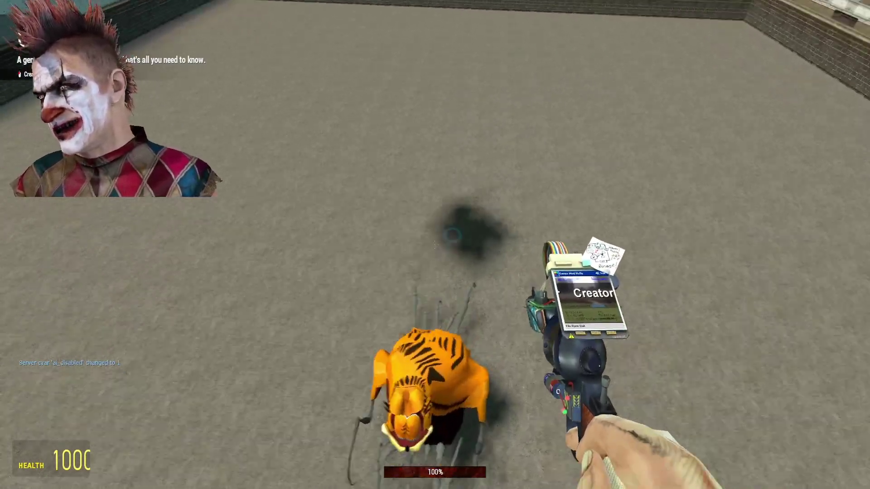
{"action": "left_click", "coordinate": [434, 245]}
Load Cartoon Cat from the Trevor Henderson category into the toolgun creator.
{"action": "key", "text": "q"}
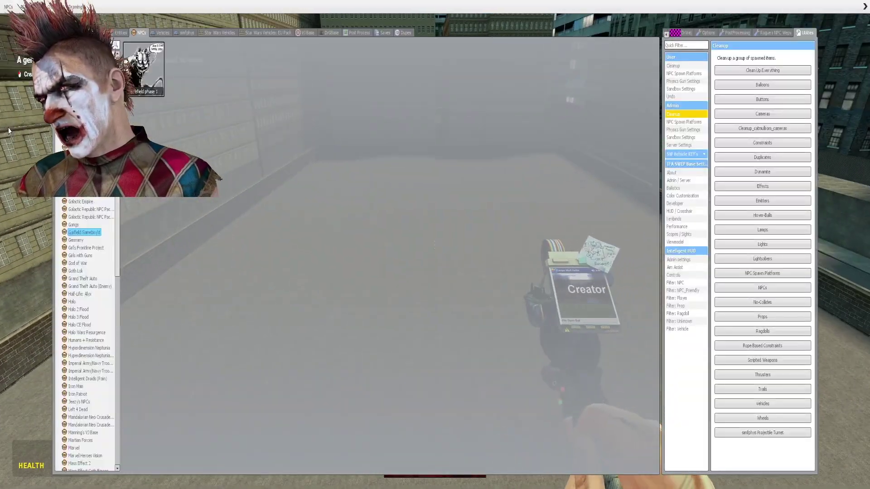
{"action": "scroll", "coordinate": [89, 354], "scroll_direction": "down", "scroll_amount": 5}
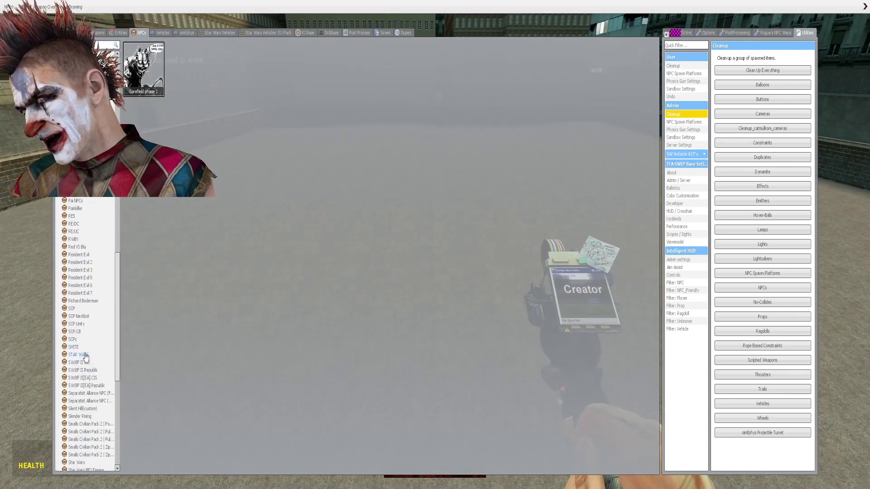
{"action": "left_click", "coordinate": [83, 352]}
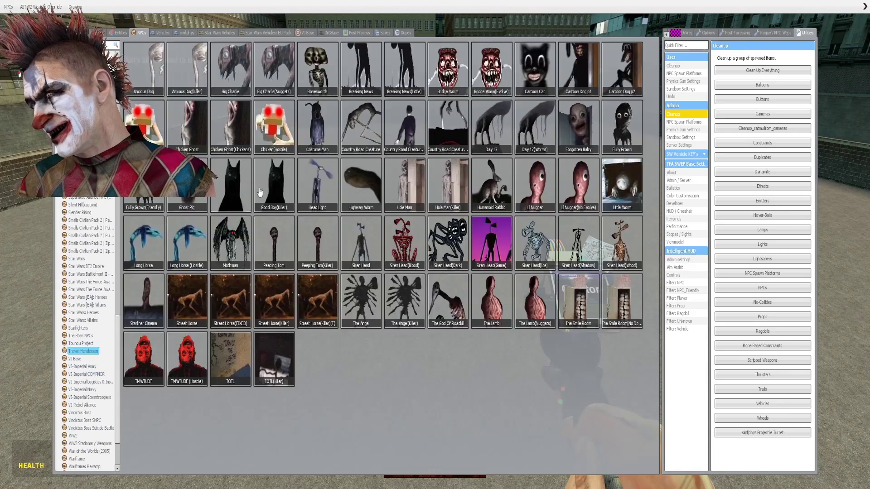
{"action": "left_click", "coordinate": [573, 90]}
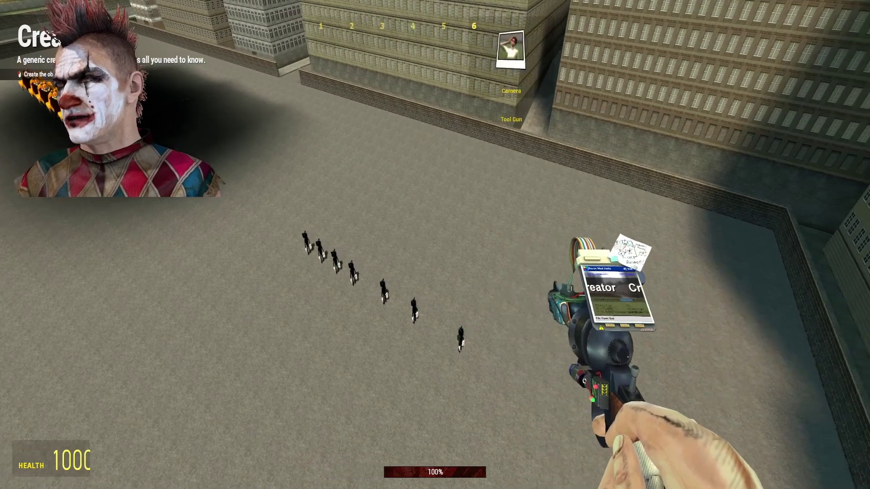
{"action": "key", "text": "q"}
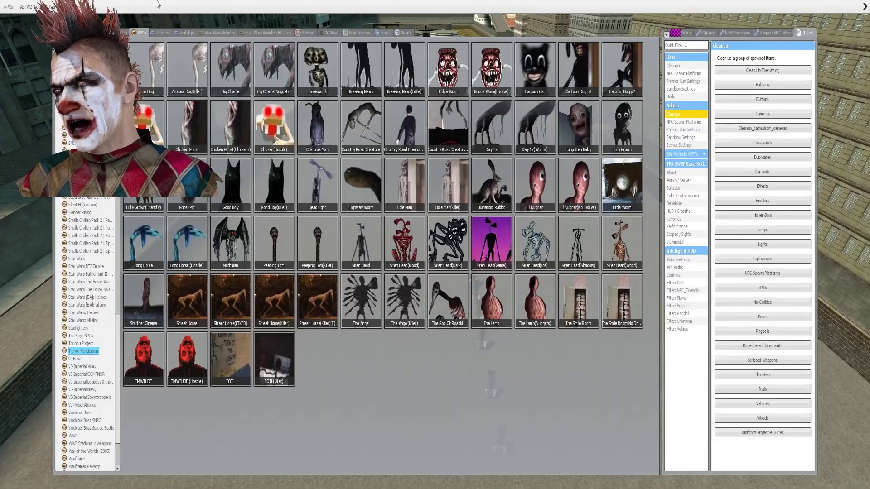
Close the spawn menu and unfreeze the NPCs so the round plays out.
{"action": "key", "text": "q"}
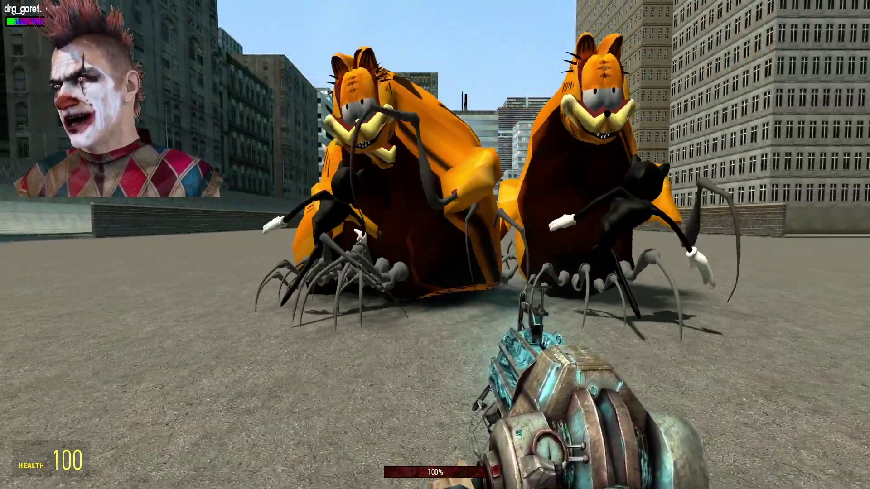
Undo the leftover creatures to clear the rooftop.
{"action": "key", "text": "z"}
{"action": "key", "text": "z"}
{"action": "key", "text": "z"}
{"action": "key", "text": "z"}
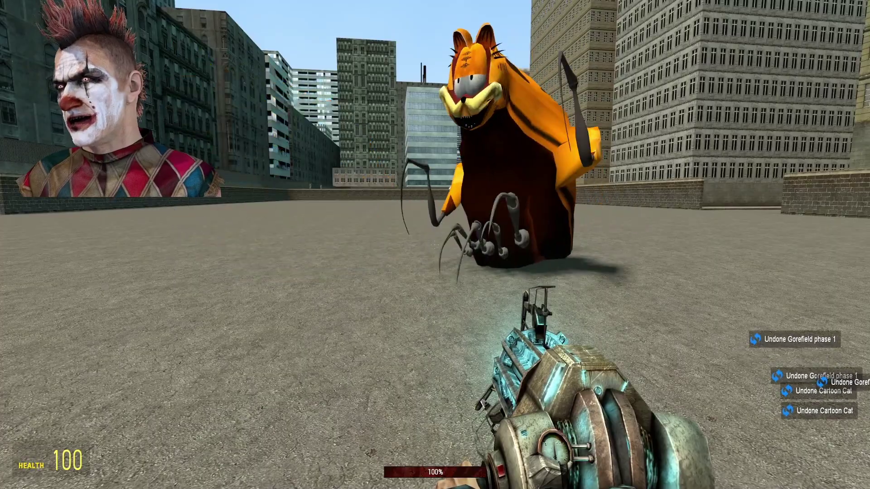
{"action": "key", "text": "z"}
{"action": "key", "text": "z"}
{"action": "key", "text": "q"}
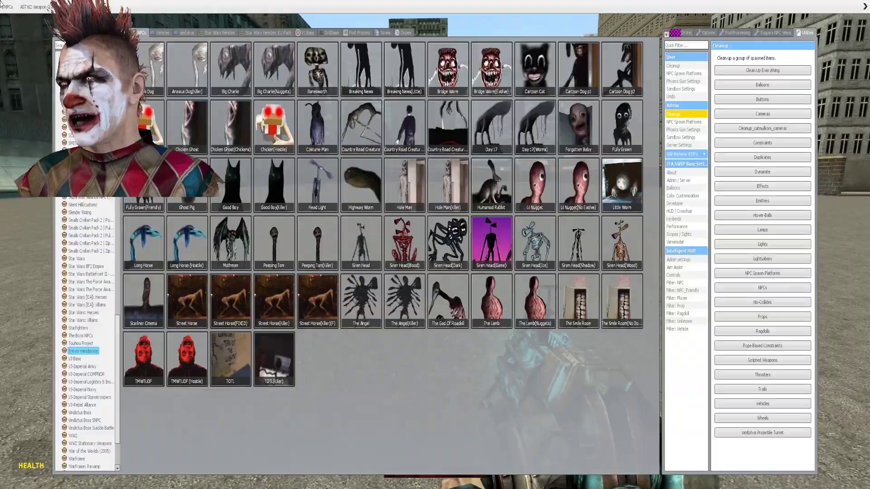
{"action": "key", "text": "q"}
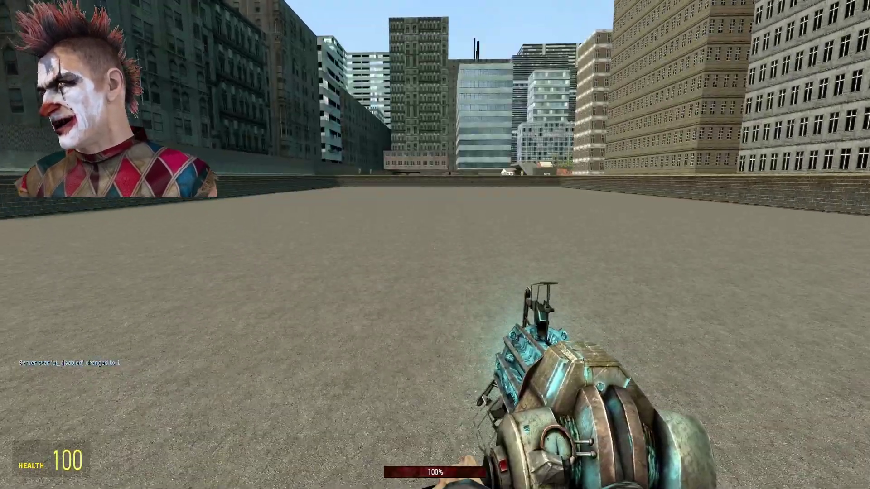
{"action": "key", "text": "q"}
{"action": "key", "text": "q"}
{"action": "key", "text": "q"}
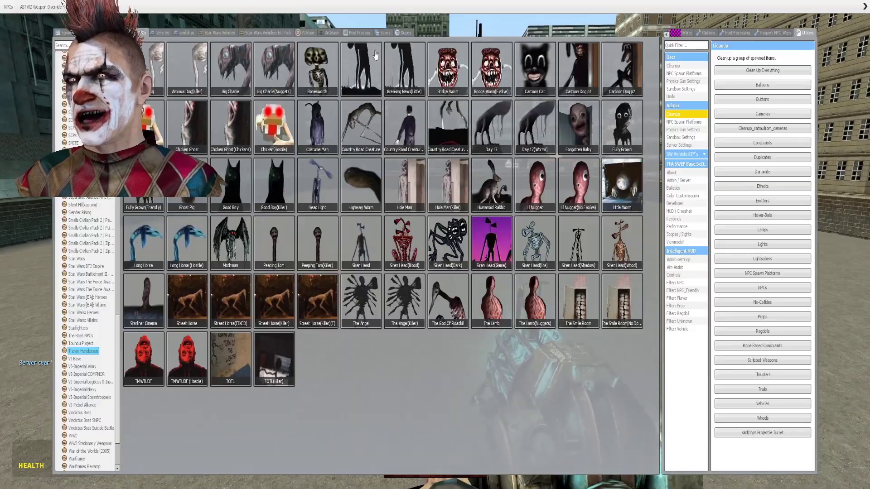
Place a line of three Cartoon Cats with the toolgun Creator.
{"action": "left_click", "coordinate": [540, 74]}
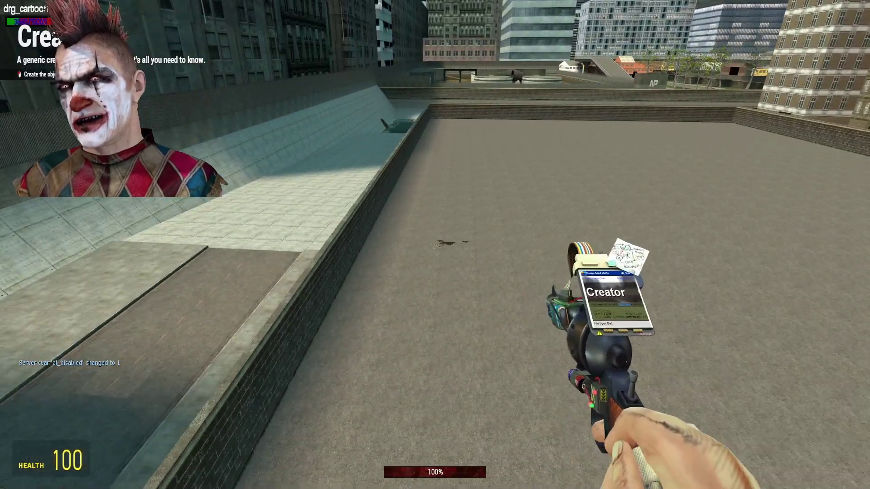
{"action": "left_click", "coordinate": [435, 244]}
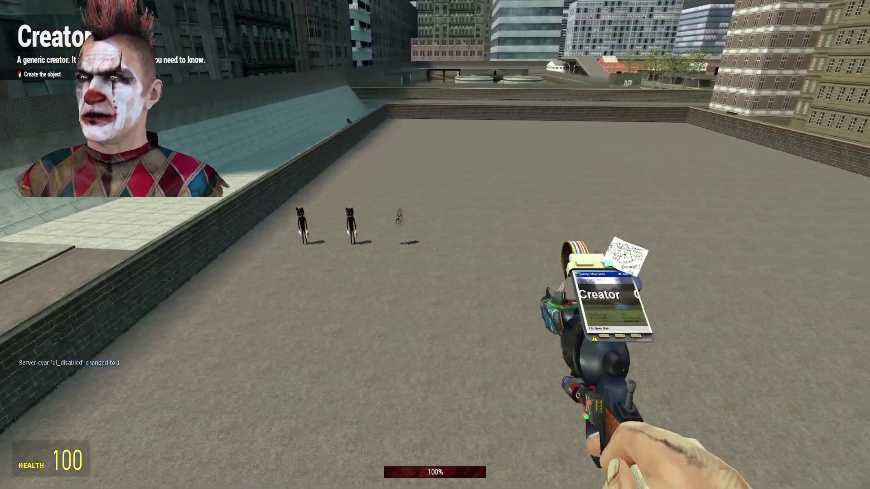
{"action": "left_click", "coordinate": [434, 245]}
{"action": "left_click", "coordinate": [435, 245]}
{"action": "left_click", "coordinate": [436, 244]}
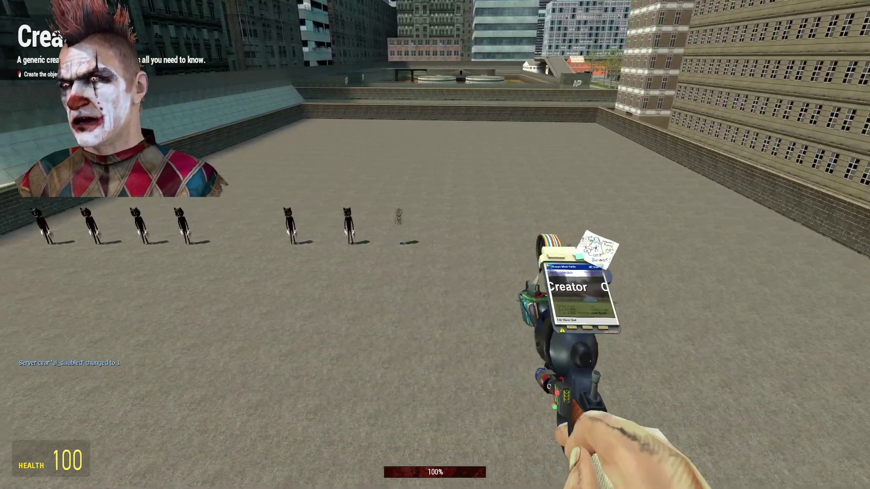
Place a row of six Gorefield phase 1 NPCs and enable NPC AI.
{"action": "key", "text": "q"}
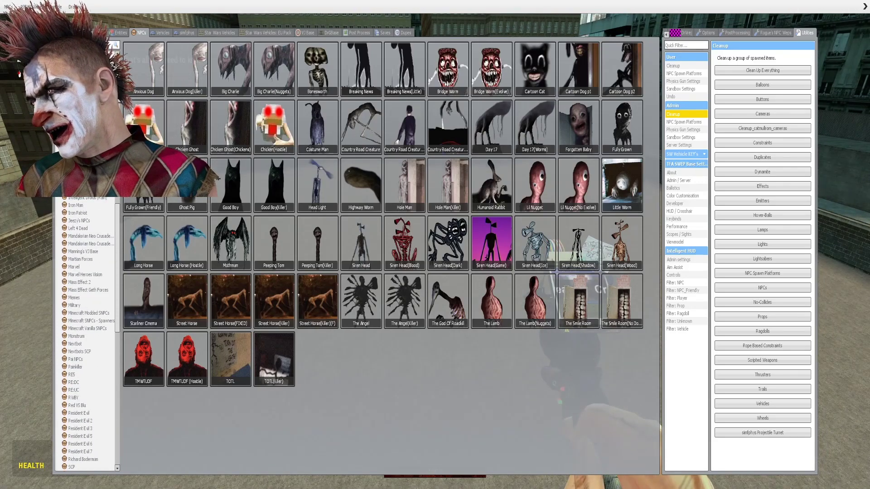
{"action": "left_click", "coordinate": [88, 204]}
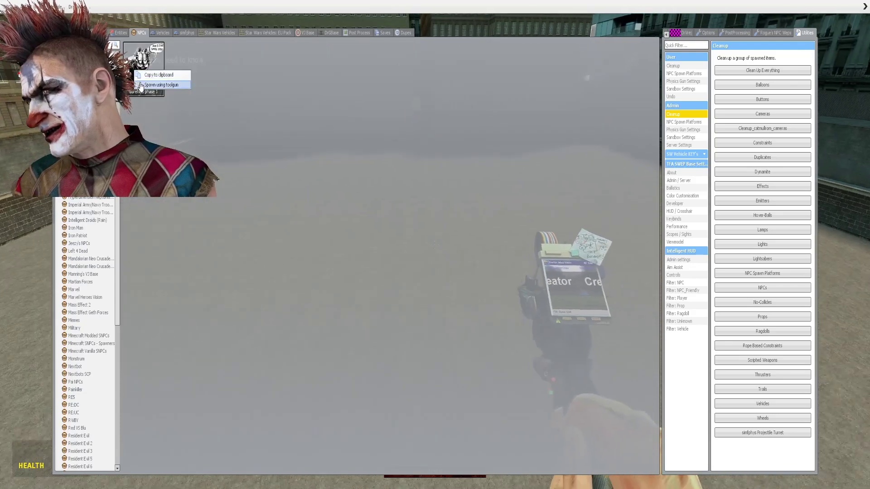
{"action": "left_click", "coordinate": [140, 85]}
{"action": "left_click", "coordinate": [434, 245]}
{"action": "left_click", "coordinate": [435, 245]}
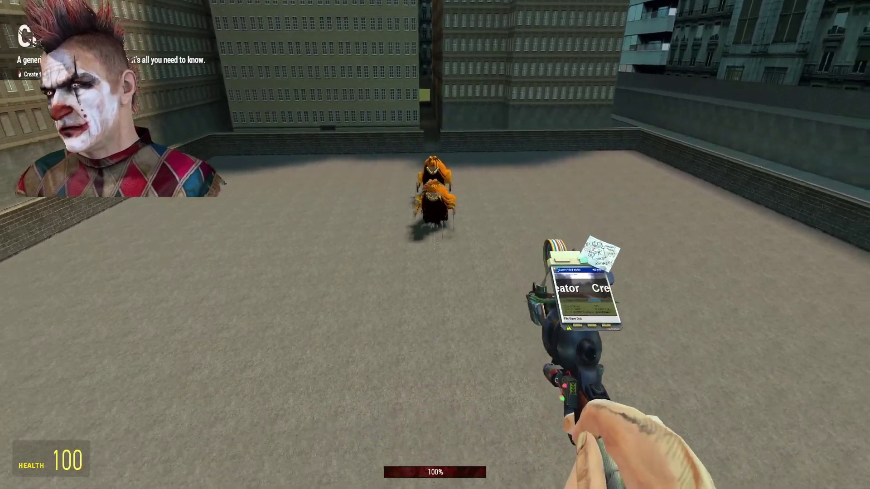
{"action": "left_click", "coordinate": [435, 245]}
{"action": "left_click", "coordinate": [435, 245]}
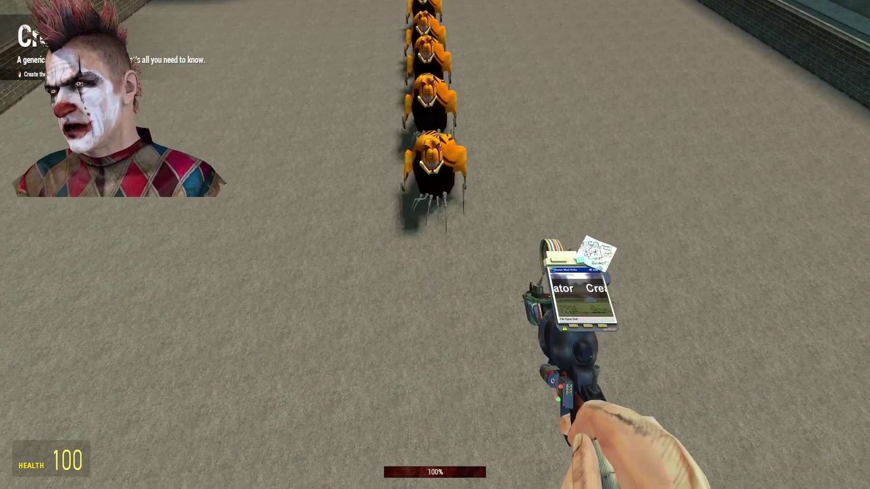
{"action": "left_click", "coordinate": [435, 245]}
{"action": "left_click", "coordinate": [435, 245]}
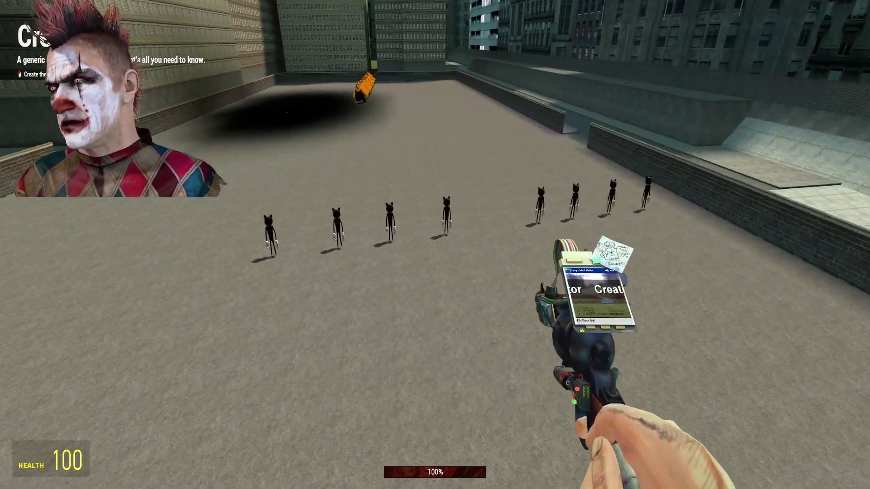
{"action": "key", "text": "q"}
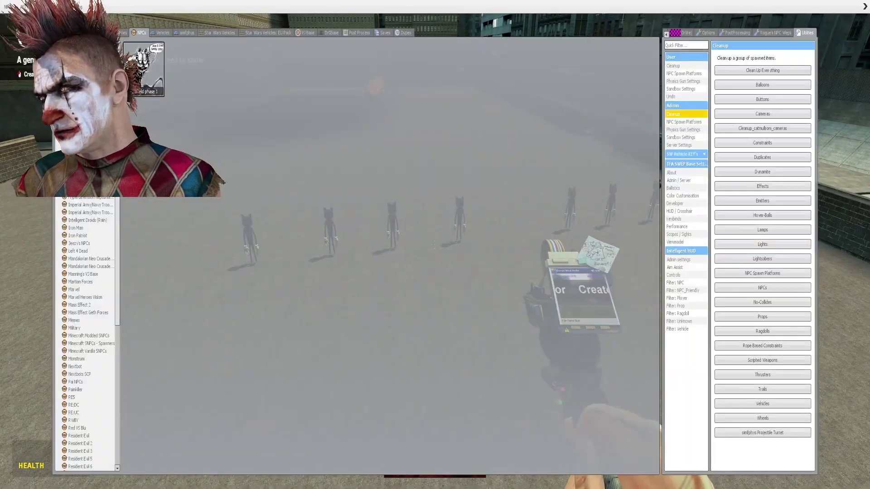
{"action": "key", "text": "q"}
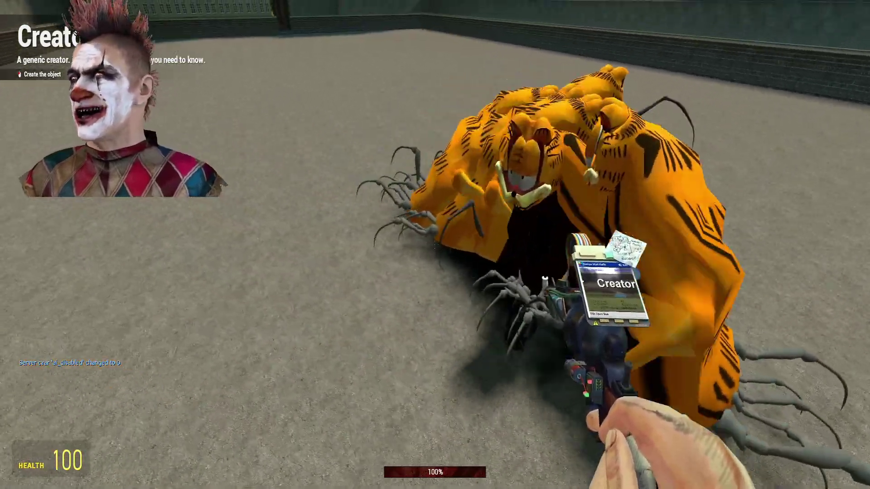
{"action": "scroll", "coordinate": [435, 245], "scroll_direction": "down", "scroll_amount": 1}
Film the Gorefield and Cartoon Cat melee with the Camera, circling then pulling back.
{"action": "left_click", "coordinate": [435, 244]}
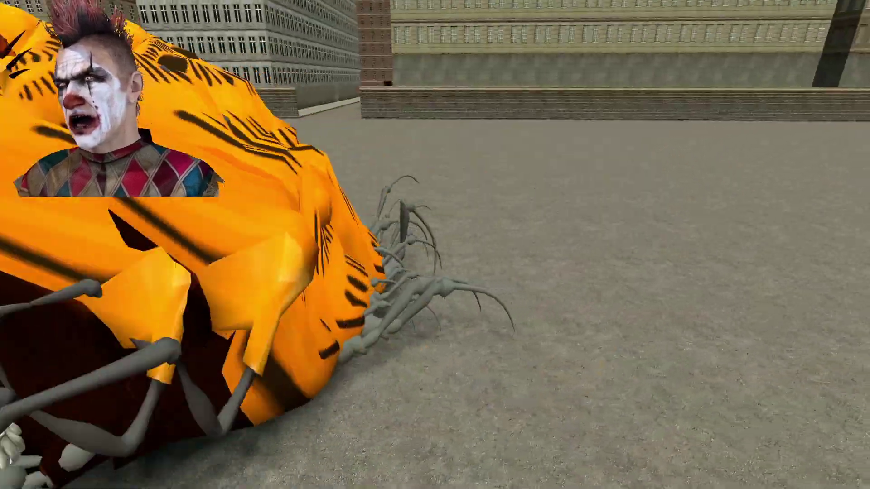
{"action": "key", "text": "w"}
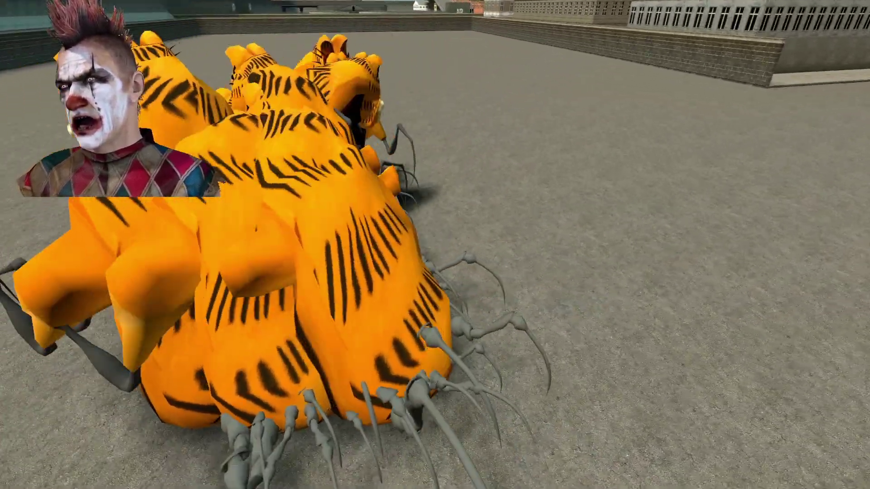
{"action": "key", "text": "a"}
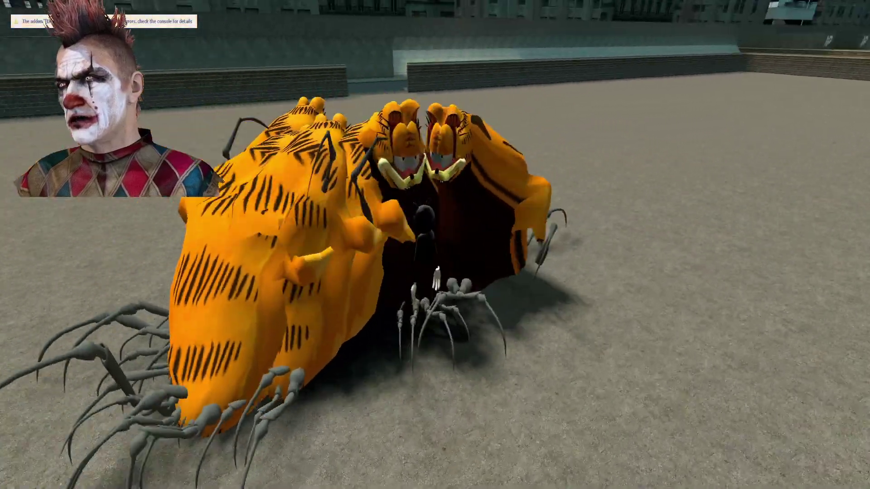
{"action": "key", "text": "w"}
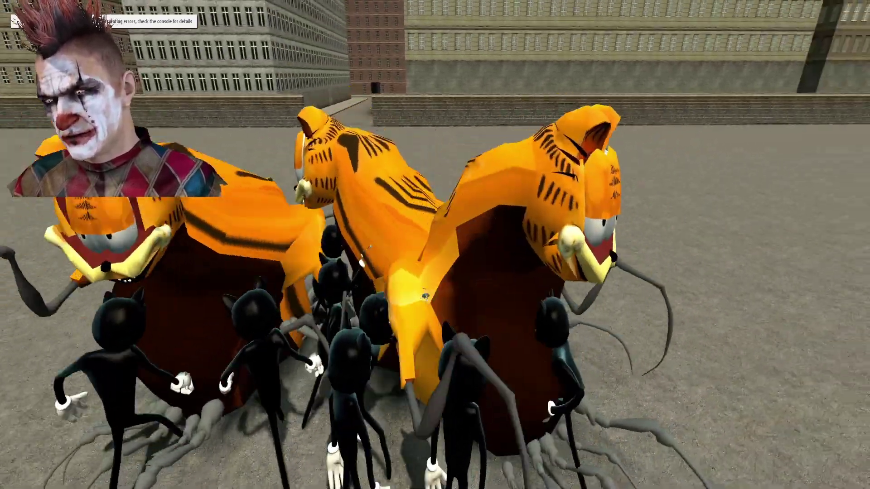
{"action": "key", "text": "s"}
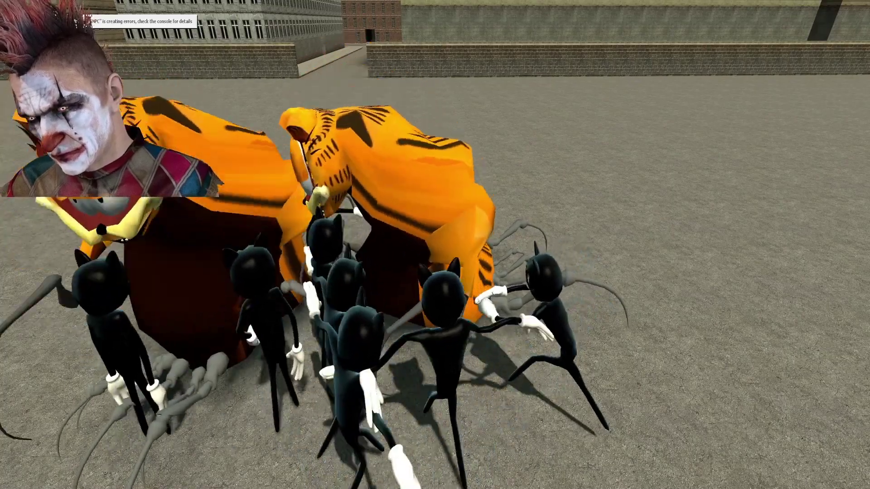
{"action": "key", "text": "s"}
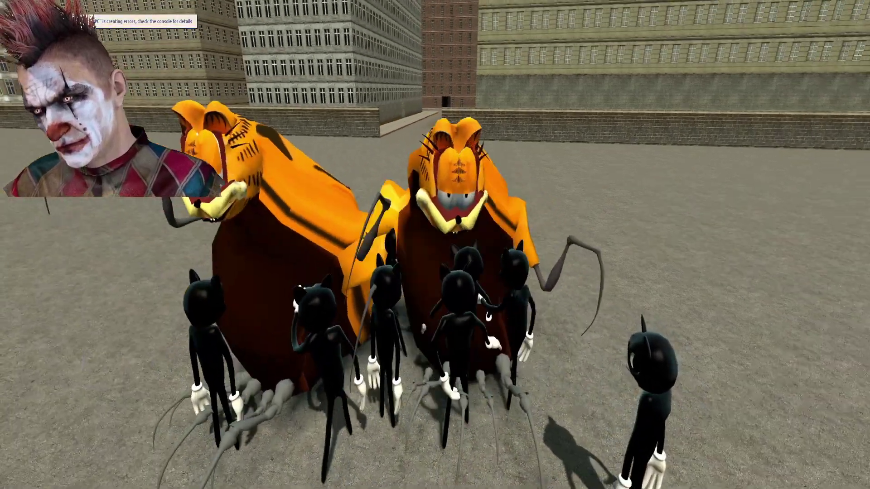